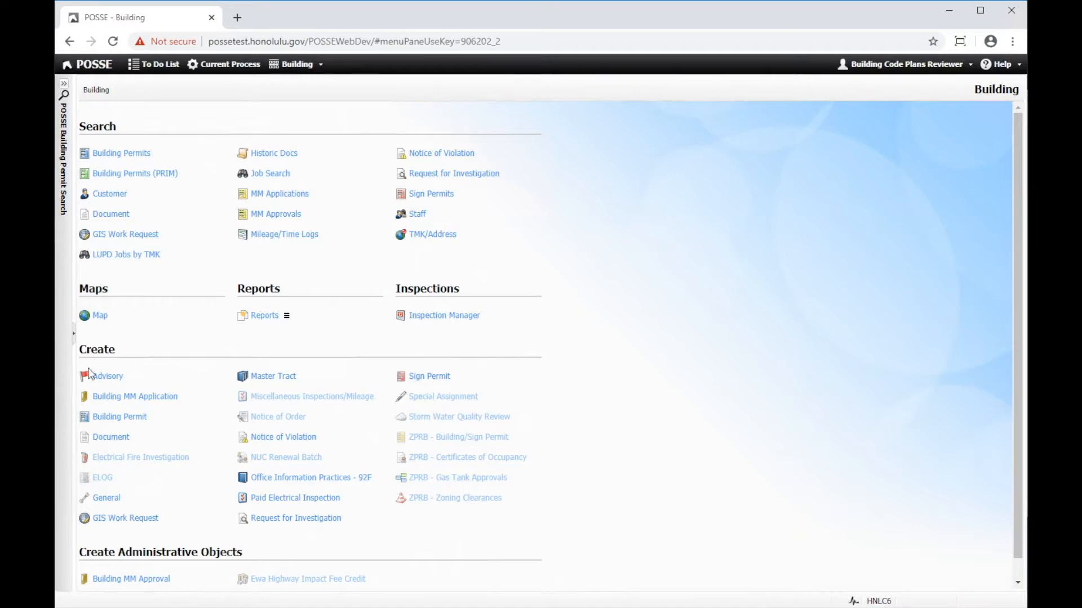
- Create a building permit with the job description "Test Job - Plumbing permit", using the Plumbing permit clause, and save it
{"action": "left_click", "coordinate": [134, 422]}
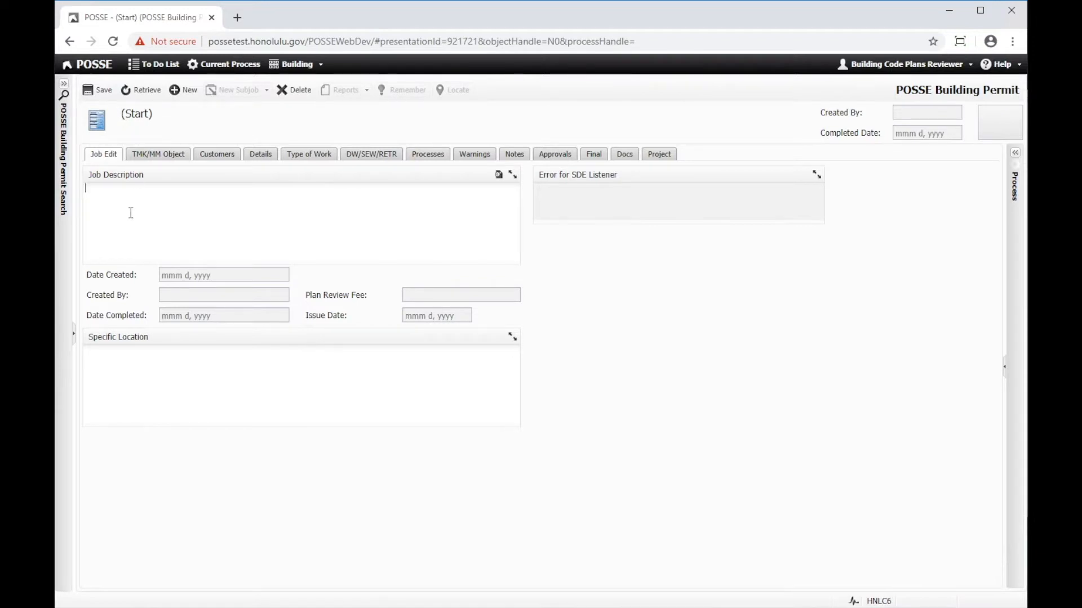
{"action": "type", "text": "Test Job -"}
{"action": "left_click", "coordinate": [498, 176]}
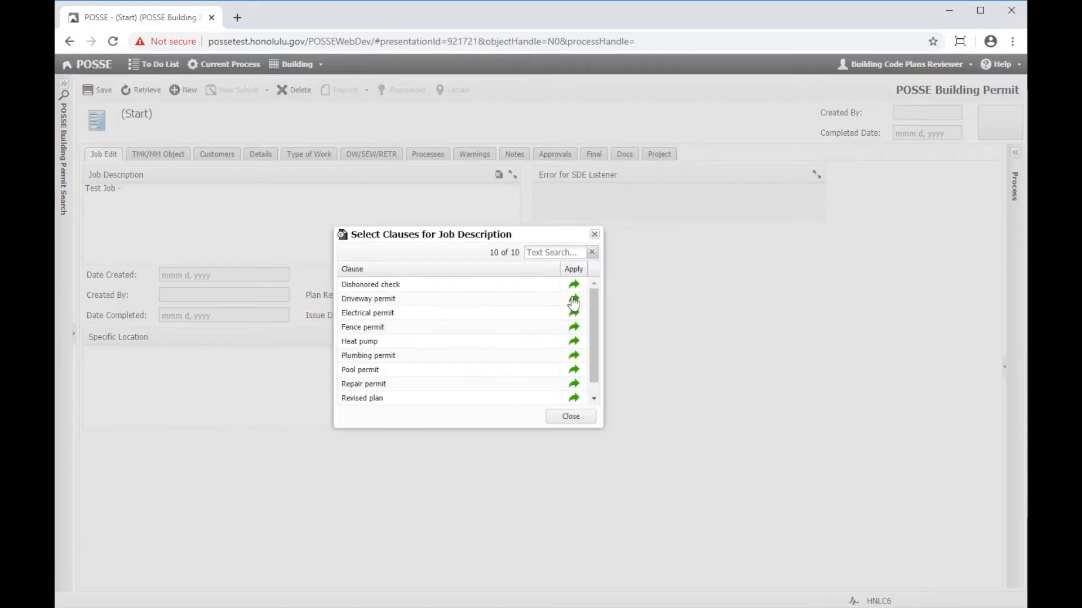
{"action": "mouse_move", "coordinate": [594, 300]}
{"action": "left_mouse_down"}
{"action": "mouse_move", "coordinate": [595, 330]}
{"action": "mouse_move", "coordinate": [595, 297]}
{"action": "mouse_move", "coordinate": [596, 313]}
{"action": "left_mouse_up"}
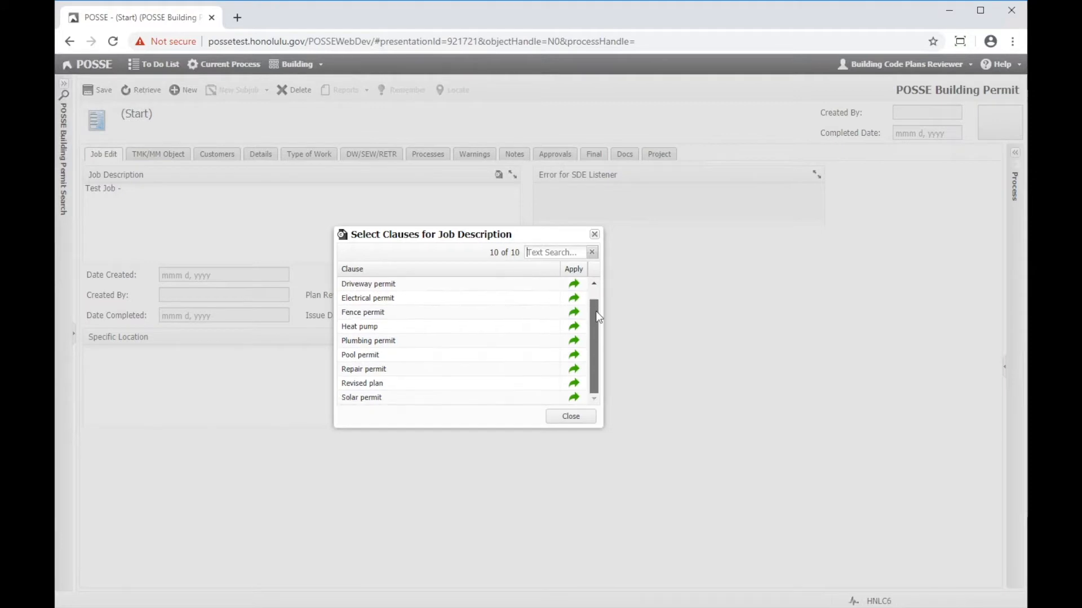
{"action": "left_click", "coordinate": [574, 342]}
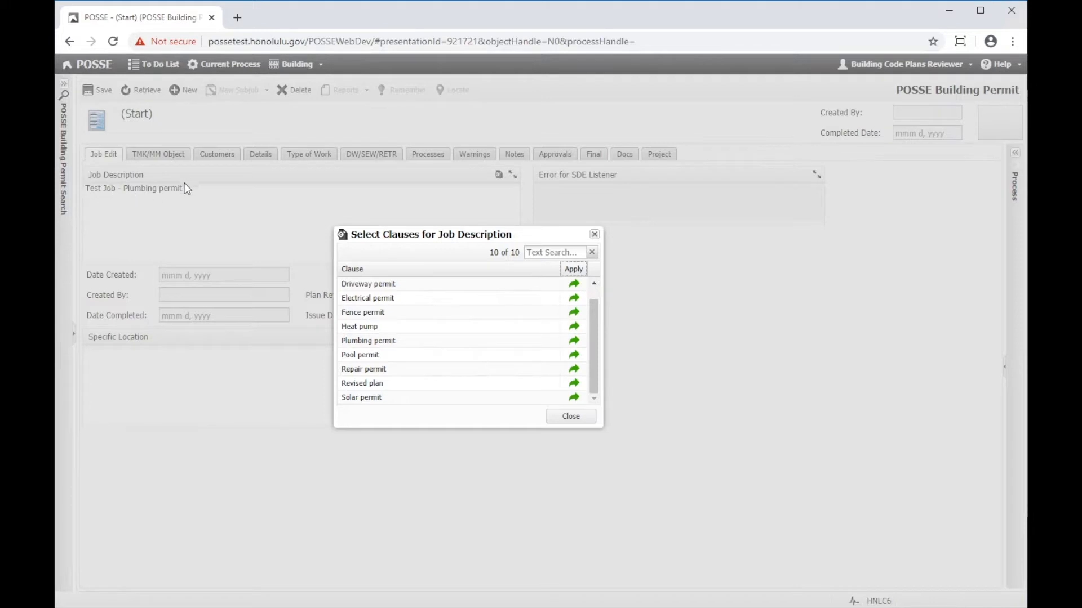
{"action": "left_click", "coordinate": [571, 417]}
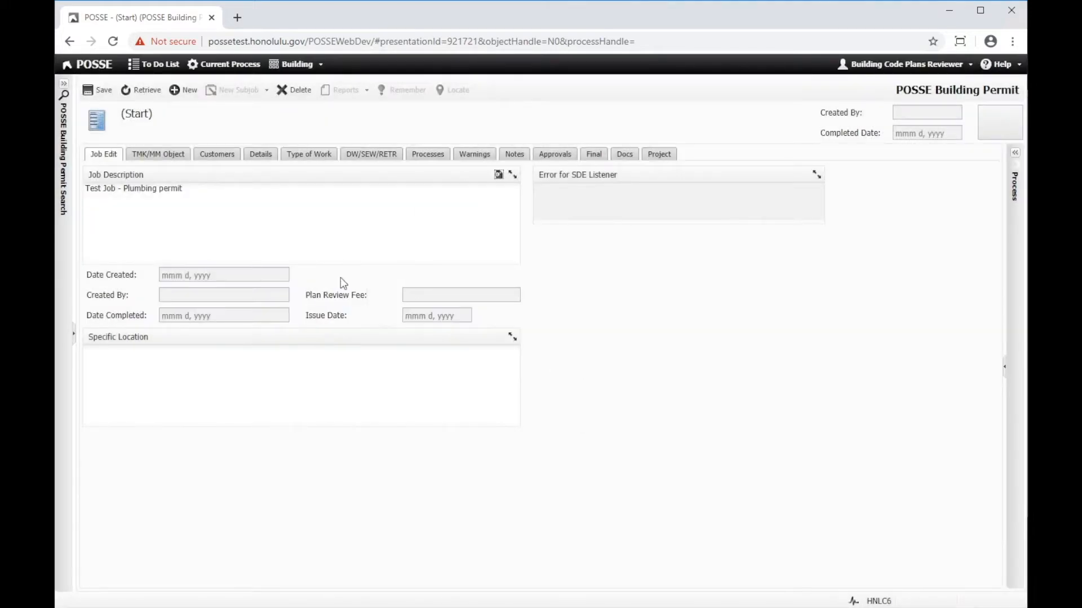
{"action": "left_click", "coordinate": [100, 93]}
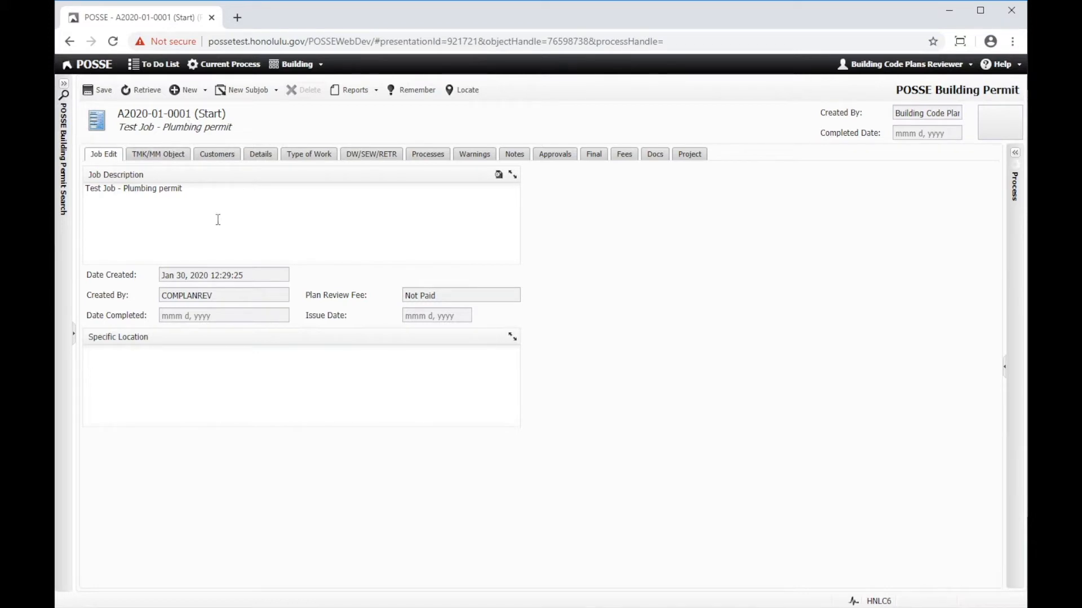
- Look up the permit's TMK record by searching for the property's street address
{"action": "left_click", "coordinate": [158, 163]}
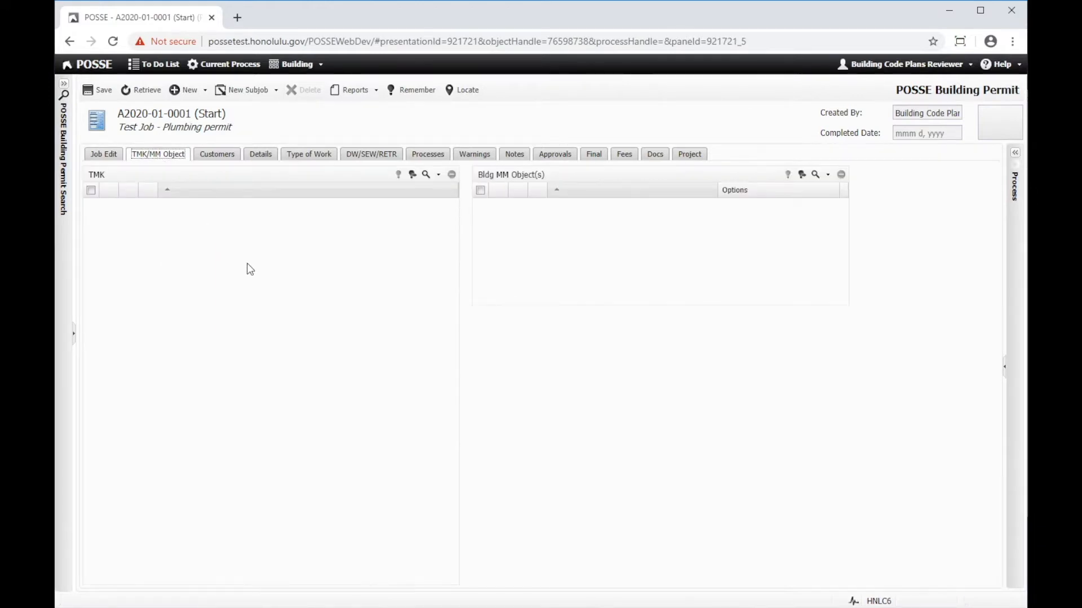
{"action": "left_click", "coordinate": [427, 178]}
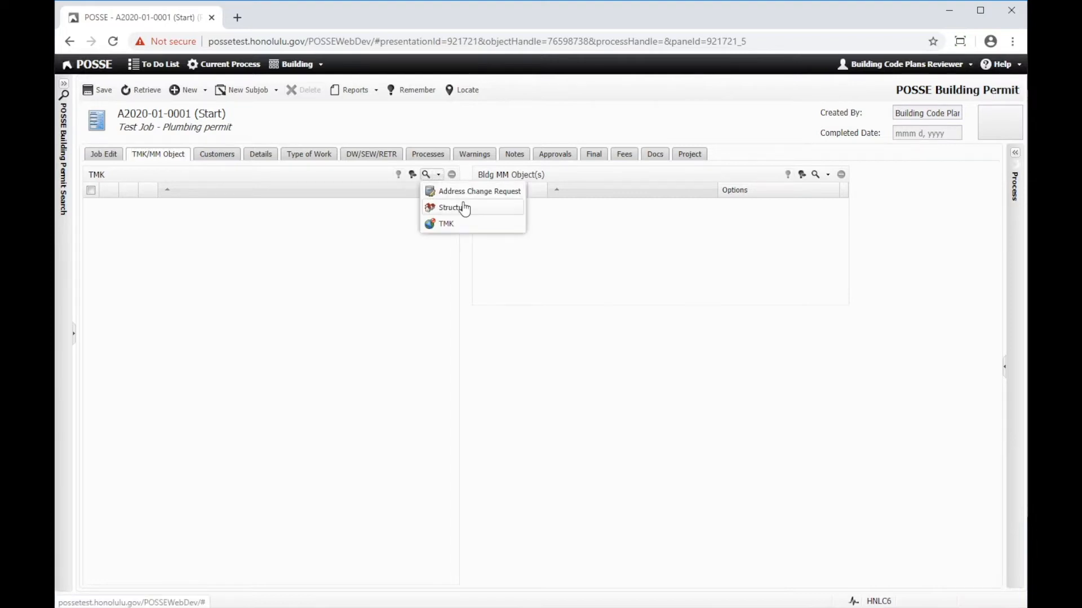
{"action": "left_click", "coordinate": [445, 226]}
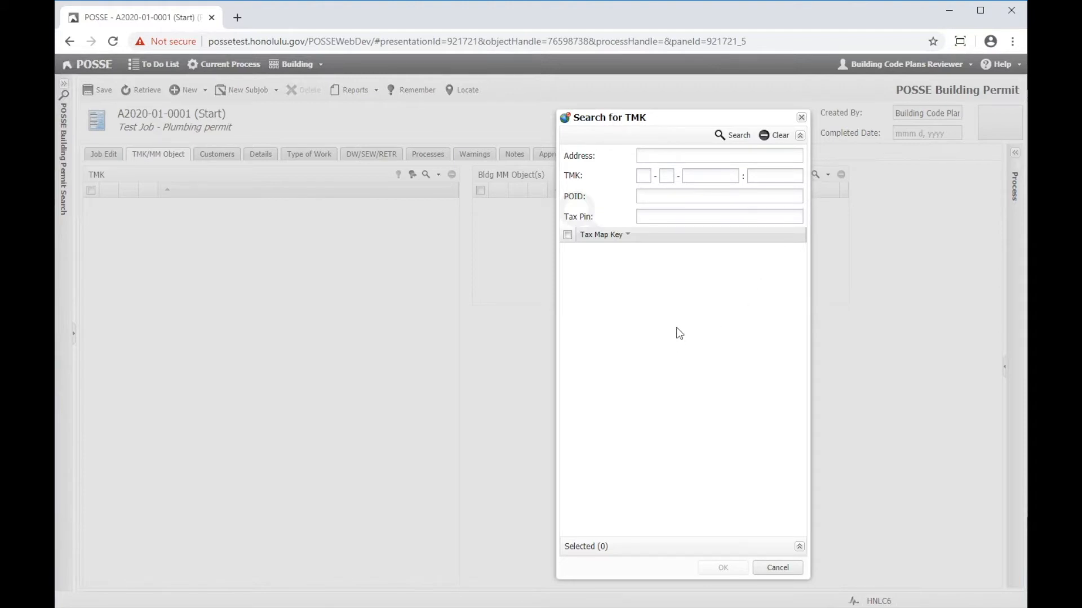
{"action": "key", "text": "Return"}
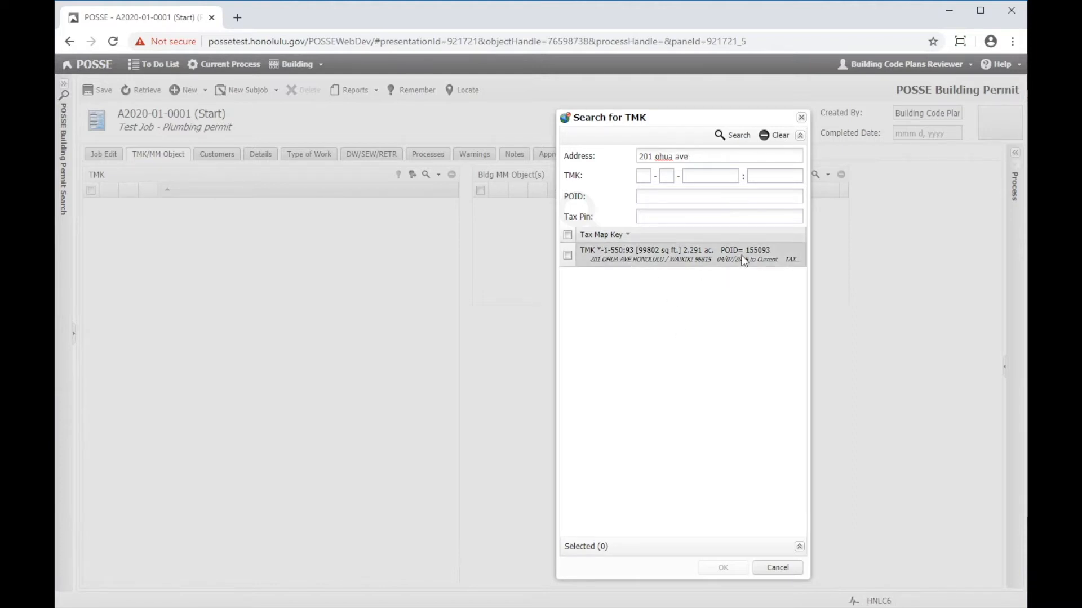
- Clear the search criteria and search for the parcel by tax map key 2-1-033:010
{"action": "left_click", "coordinate": [767, 135]}
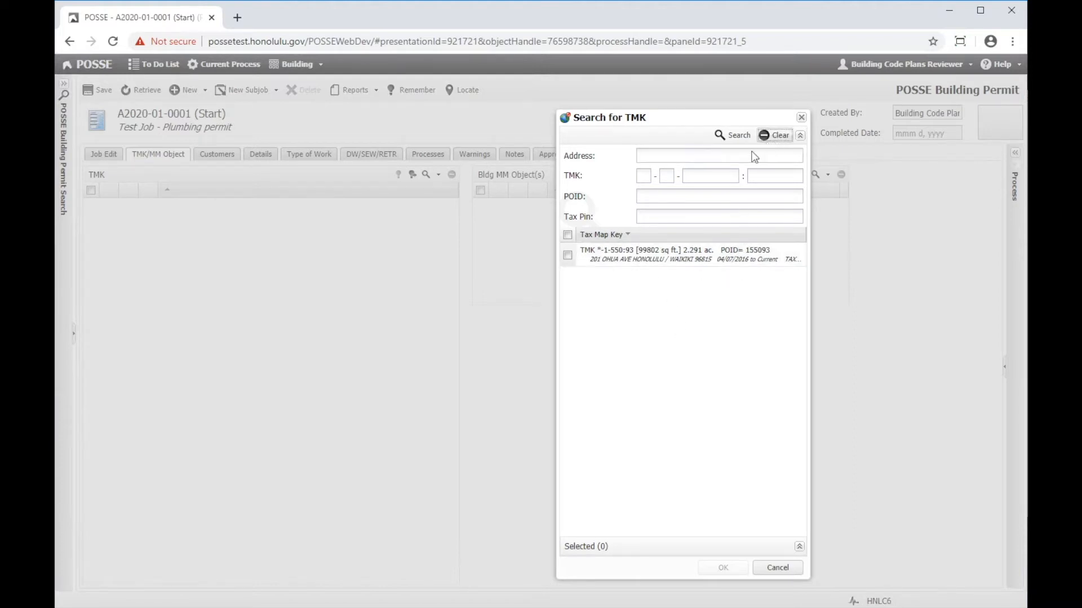
{"action": "left_click", "coordinate": [645, 175]}
{"action": "type", "text": "1-1-0"}
{"action": "type", "text": "33:"}
{"action": "type", "text": "010"}
{"action": "key", "text": "Return"}
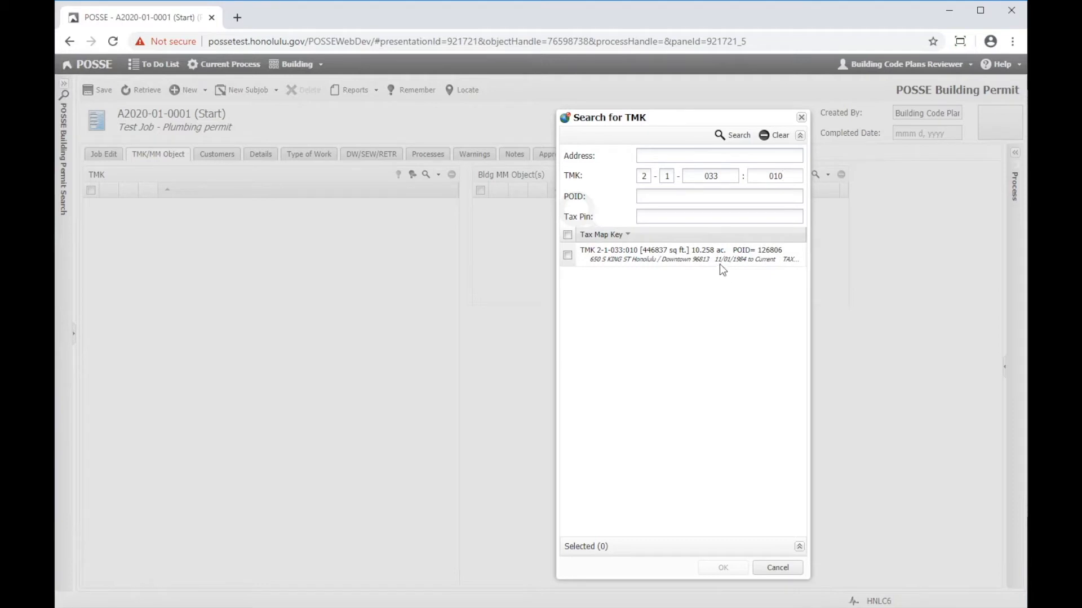
- Find the TMK record by POID 155093, attach it to the permit and save
{"action": "left_click", "coordinate": [775, 136]}
{"action": "left_click", "coordinate": [668, 194]}
{"action": "type", "text": "155093"}
{"action": "key", "text": "Return"}
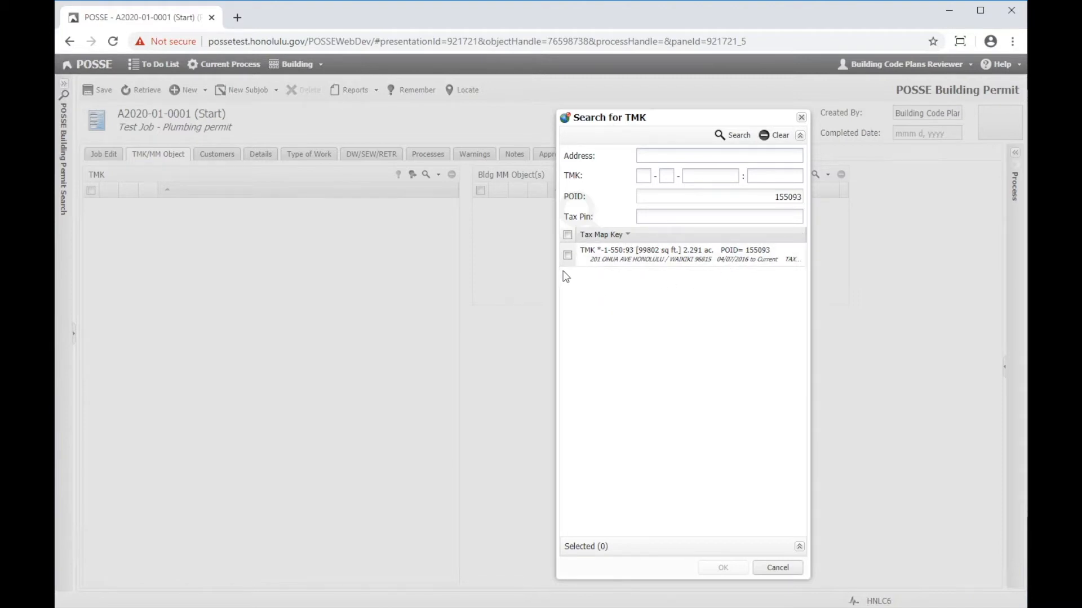
{"action": "left_click", "coordinate": [567, 255]}
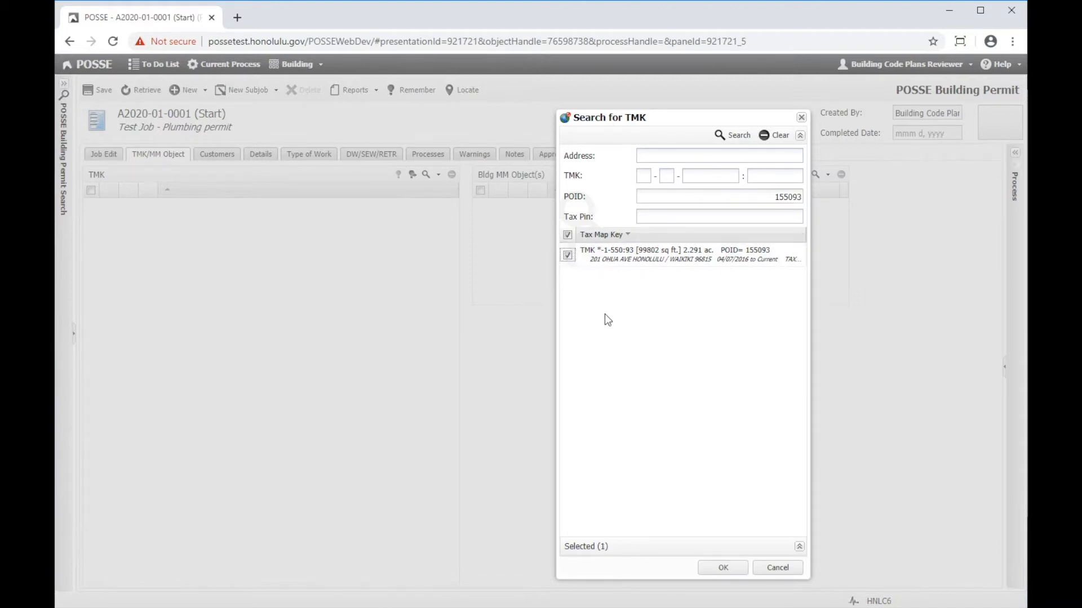
{"action": "left_click", "coordinate": [723, 568]}
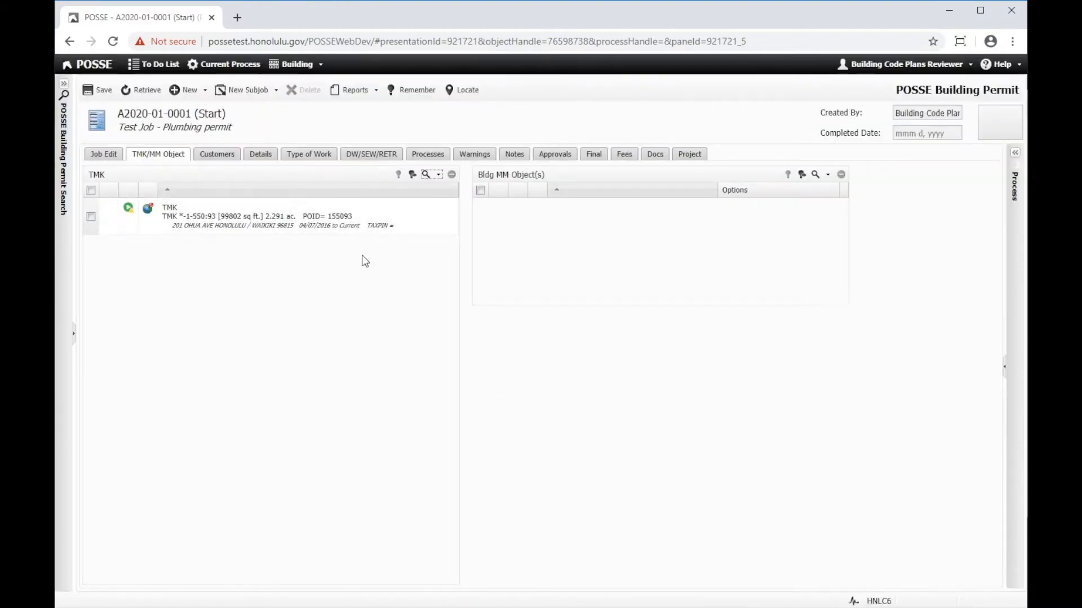
{"action": "left_click", "coordinate": [103, 93]}
- Find the applicant by full name, add the matching customer to the permit as Applicant and save
{"action": "left_click", "coordinate": [215, 156]}
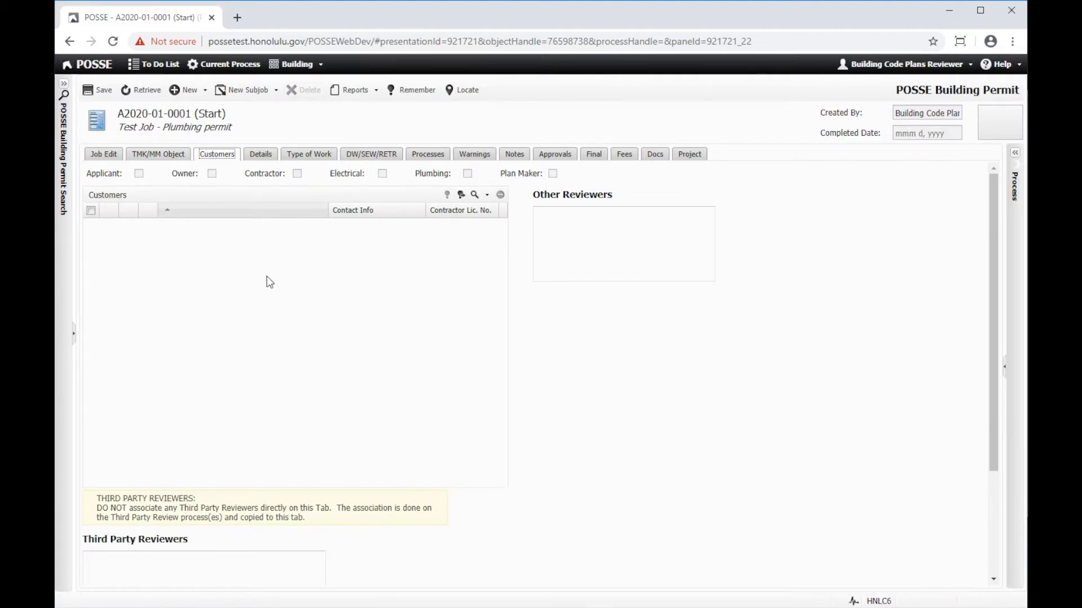
{"action": "left_click", "coordinate": [480, 203]}
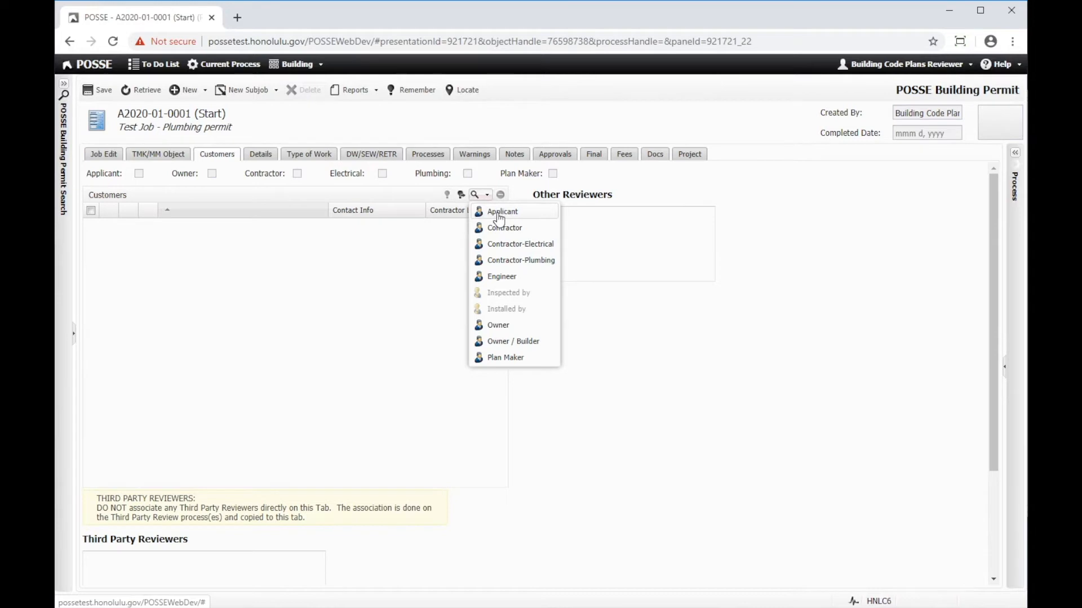
{"action": "left_click", "coordinate": [499, 218]}
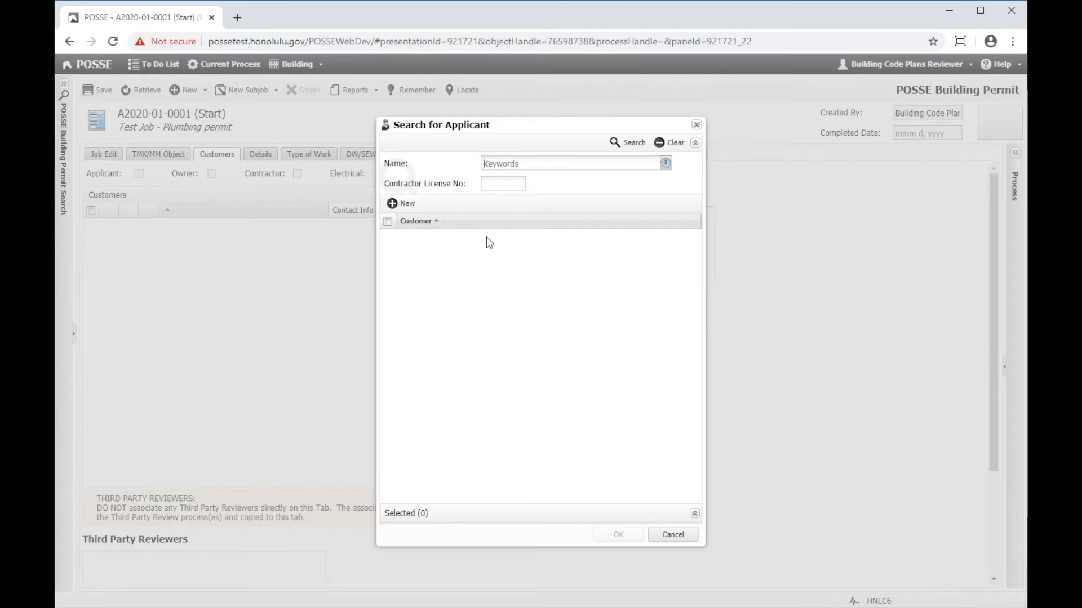
{"action": "key", "text": "Return"}
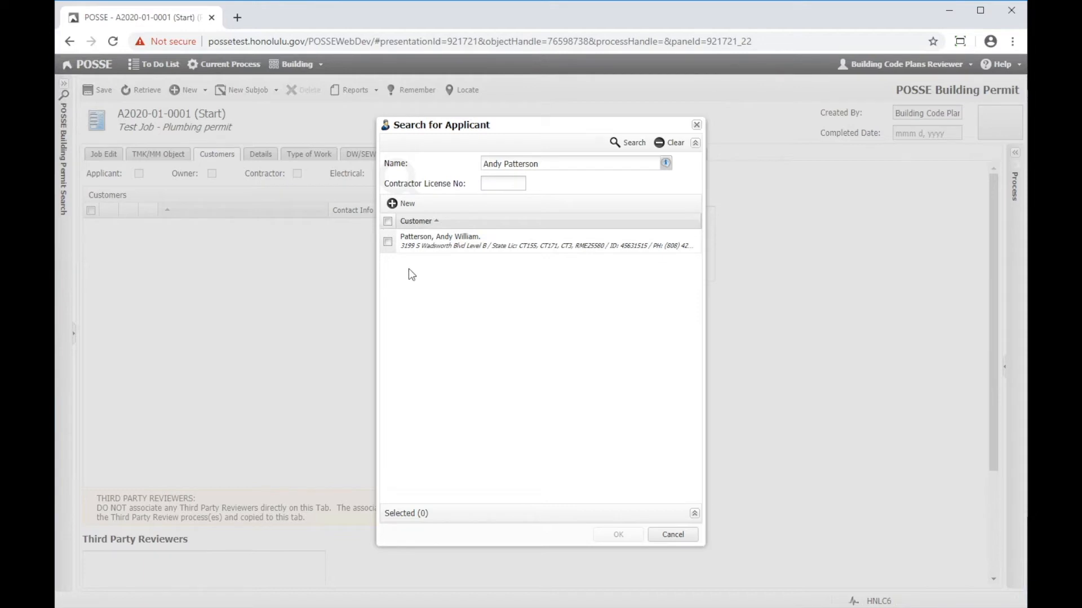
{"action": "left_click", "coordinate": [387, 242]}
{"action": "left_click", "coordinate": [388, 242]}
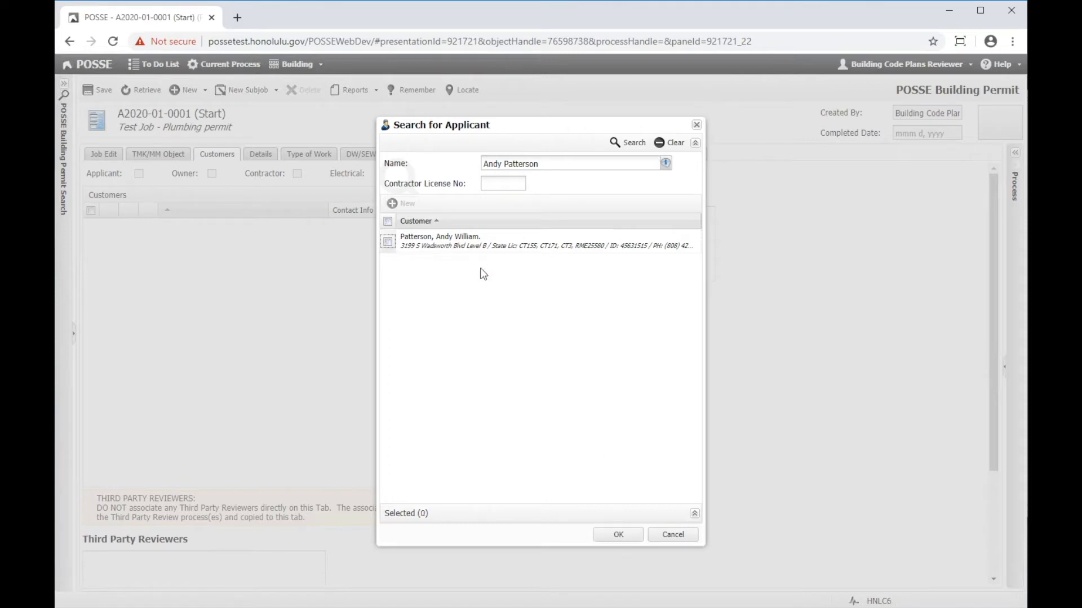
{"action": "double_click", "coordinate": [486, 248]}
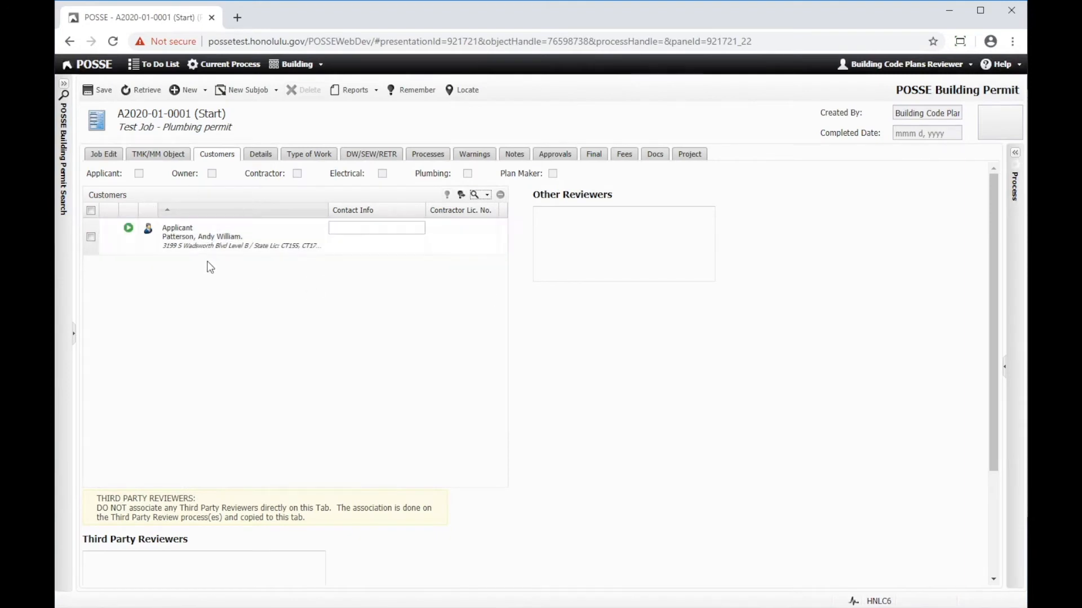
{"action": "left_click", "coordinate": [96, 92]}
- Enter the applicant's phone number as contact info and save the permit
{"action": "left_click", "coordinate": [354, 229]}
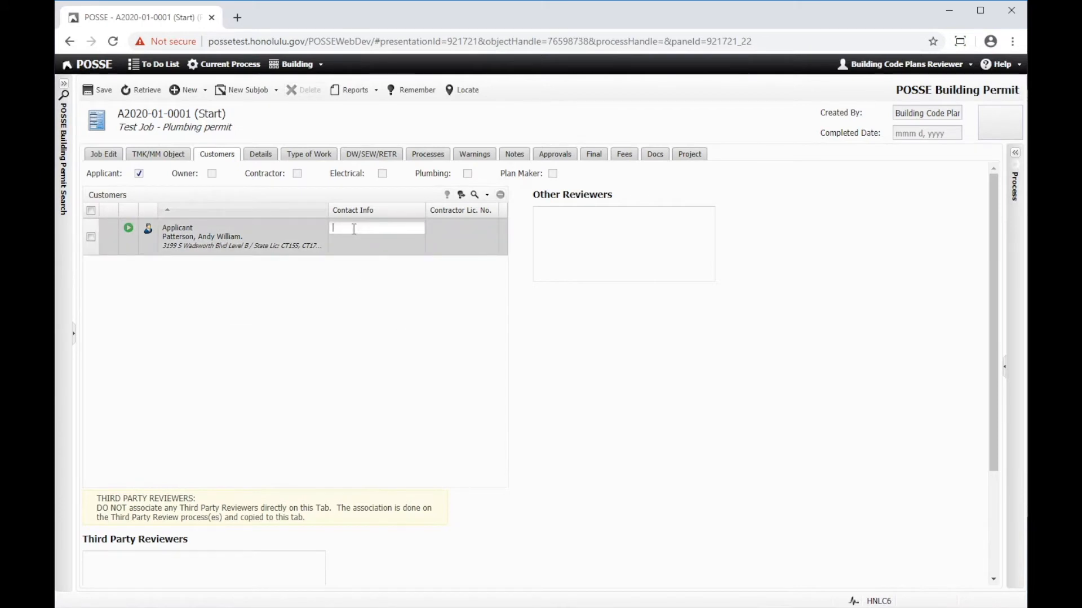
{"action": "type", "text": "768-8000"}
{"action": "left_click", "coordinate": [97, 90]}
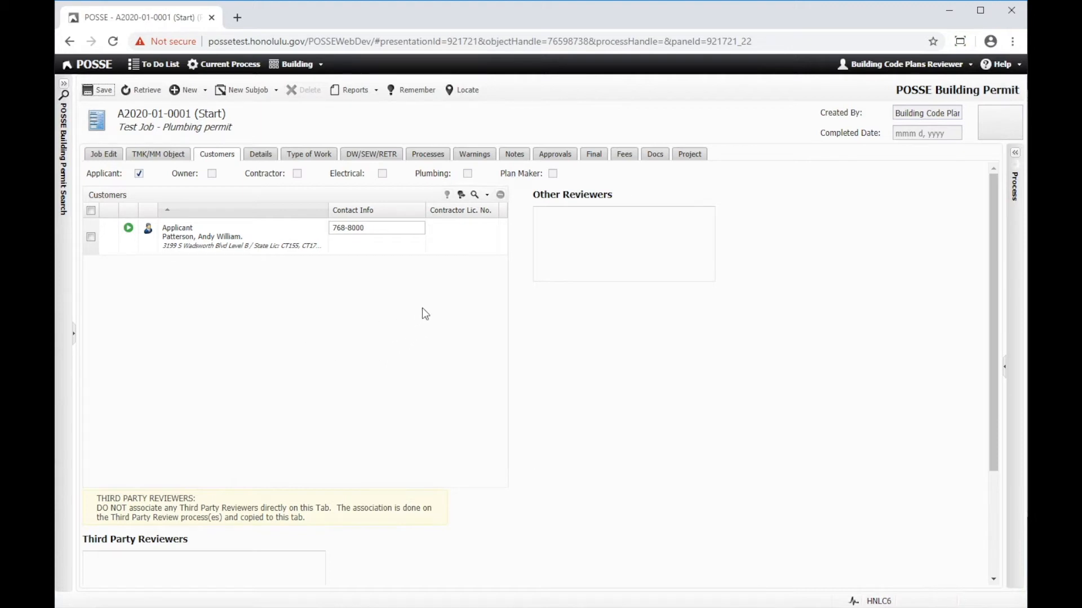
- Find a plumbing contractor by contractor license number, add the match as Contractor-Plumbing and save
{"action": "left_click", "coordinate": [488, 195]}
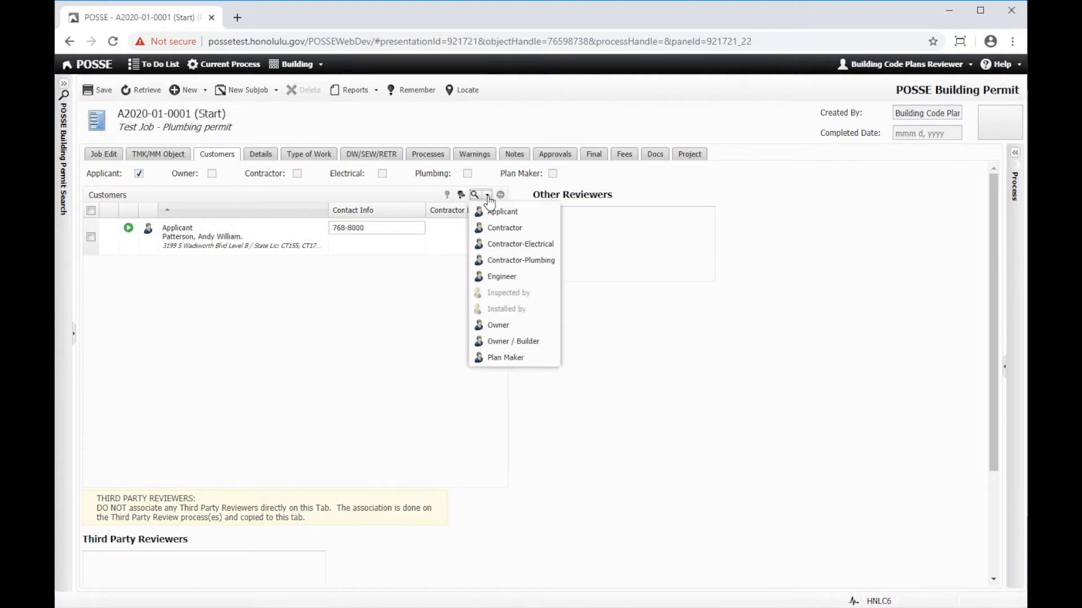
{"action": "left_click", "coordinate": [510, 265]}
{"action": "left_click", "coordinate": [506, 165]}
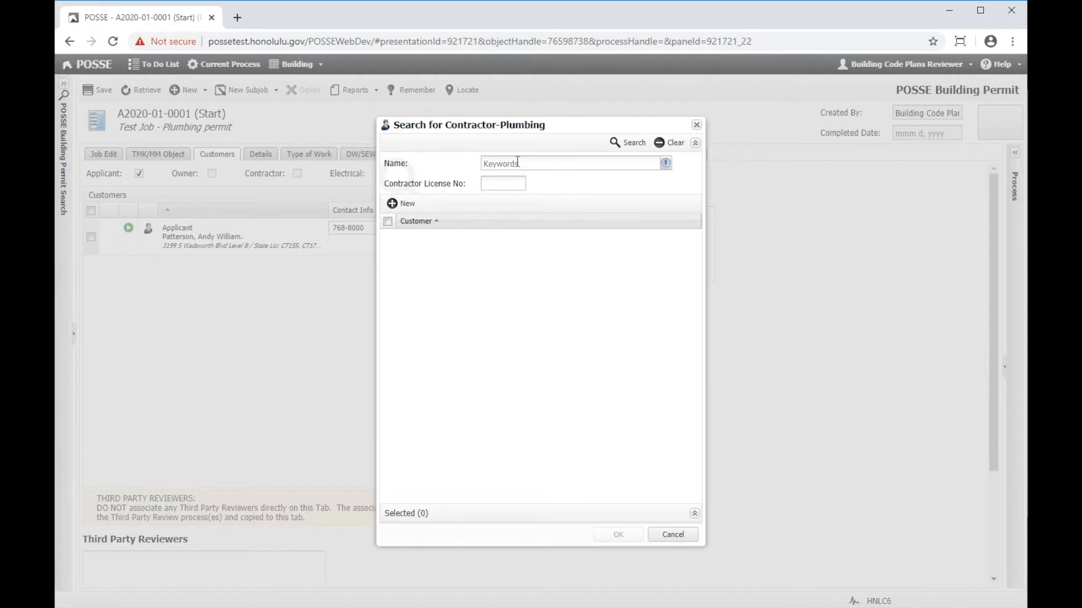
{"action": "left_click", "coordinate": [495, 181]}
{"action": "type", "text": "12345"}
{"action": "key", "text": "Return"}
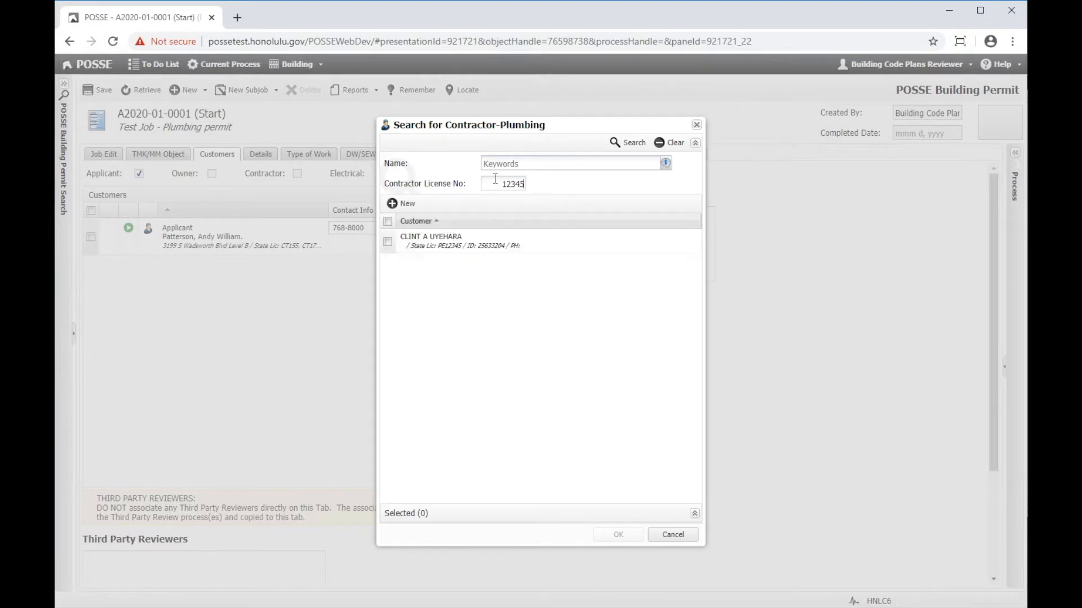
{"action": "left_click", "coordinate": [388, 242]}
{"action": "left_click", "coordinate": [618, 536]}
{"action": "left_click", "coordinate": [98, 89]}
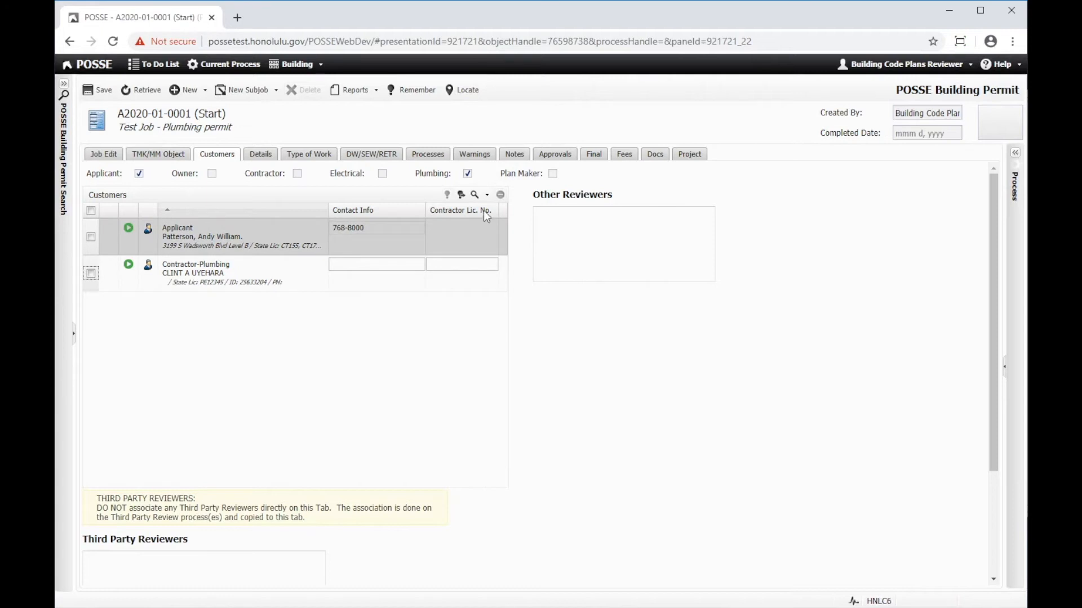
- Start an Owner customer search and enter the owner's full name as keywords
{"action": "left_click", "coordinate": [487, 194]}
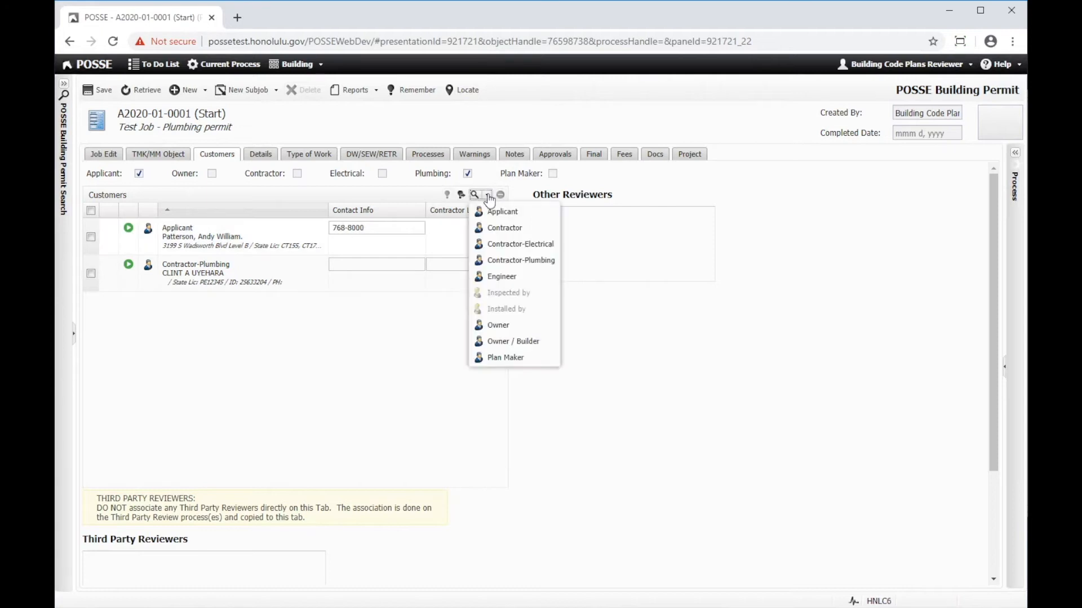
{"action": "left_click", "coordinate": [501, 327]}
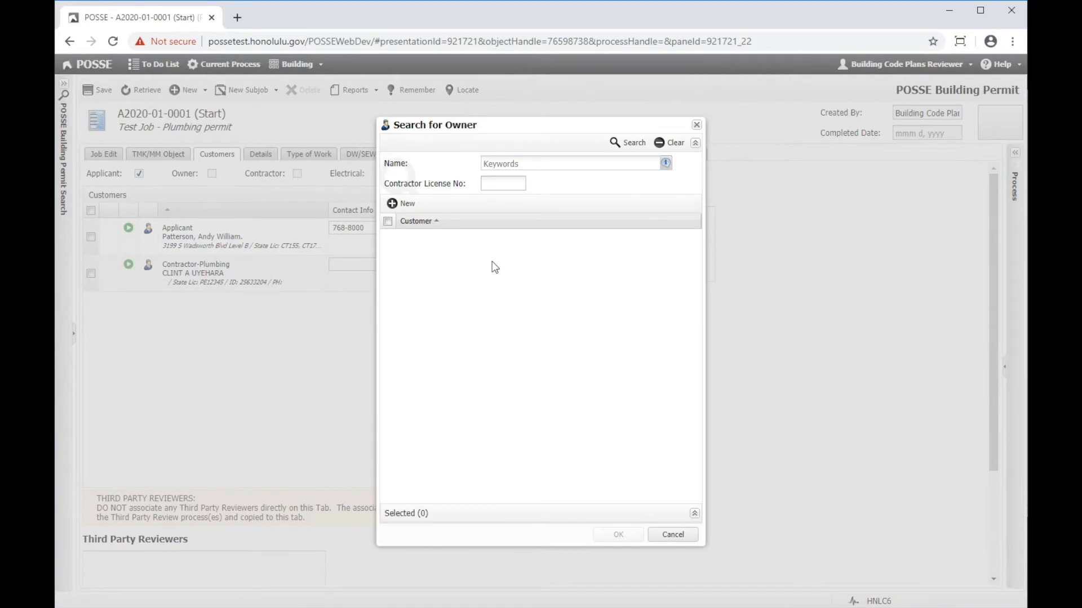
{"action": "type", "text": "My Old Friend"}
- Create a new Owner customer with the owner's last and first name, add it to the permit and save
{"action": "left_click", "coordinate": [401, 206]}
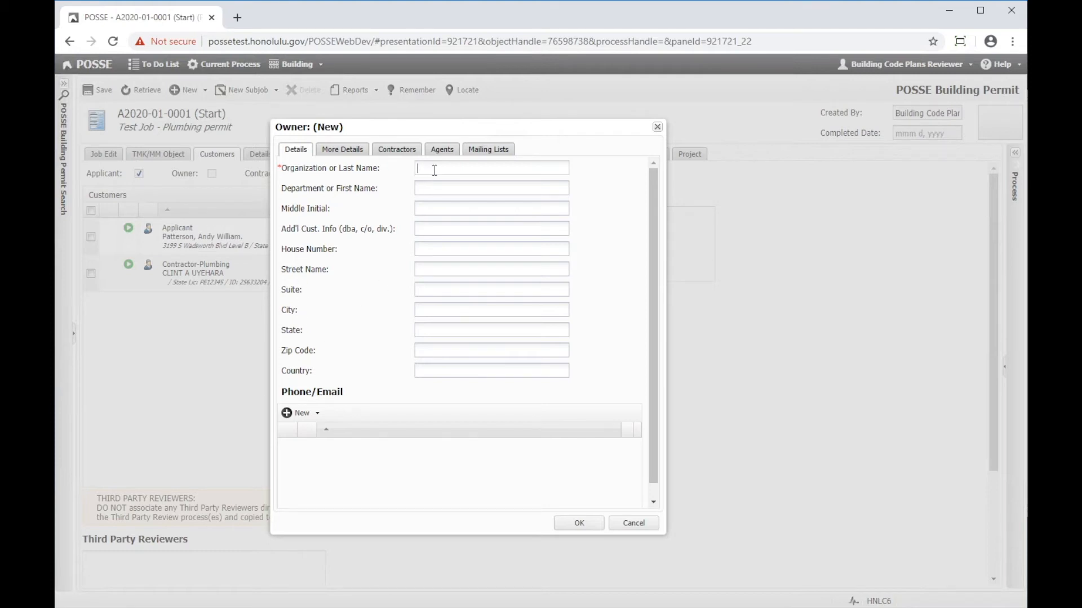
{"action": "type", "text": "riend"}
{"action": "key", "text": "Tab"}
{"action": "type", "text": "My Old"}
{"action": "left_click", "coordinate": [583, 524]}
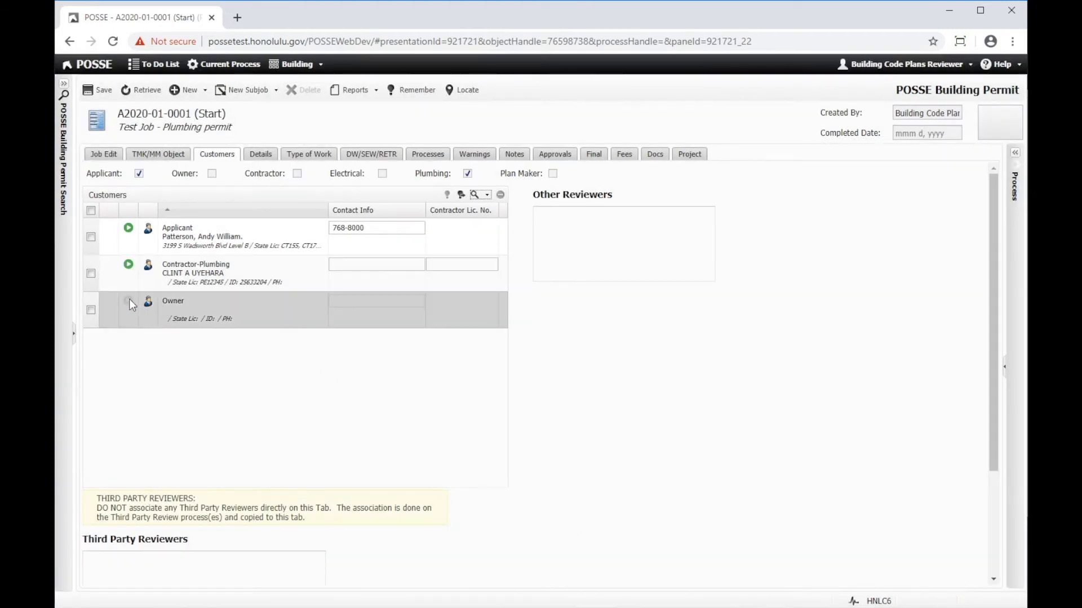
{"action": "left_click", "coordinate": [92, 90]}
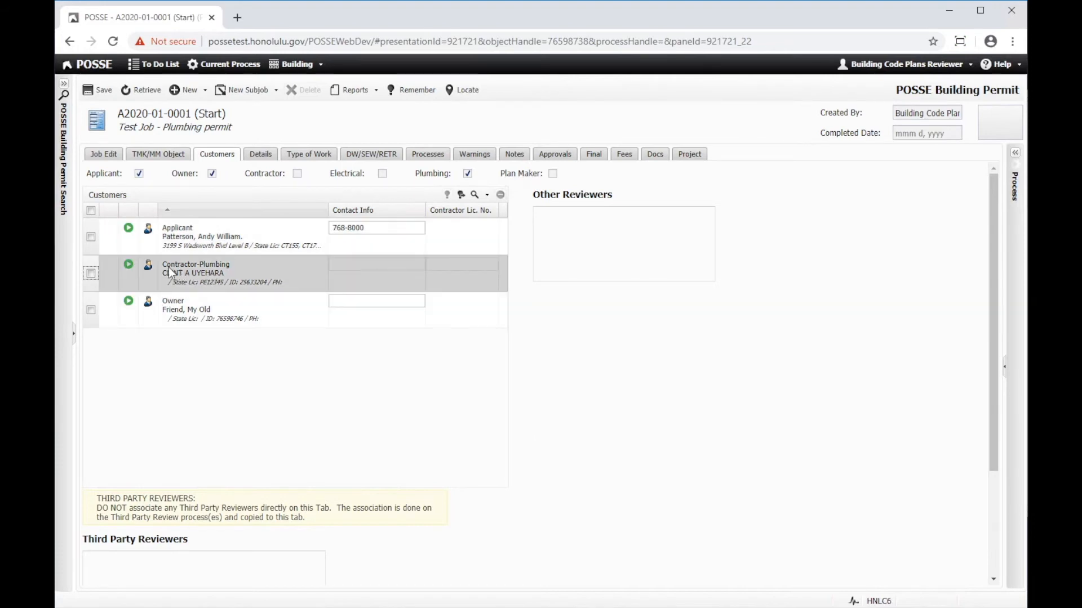
- Remove the Contractor-Plumbing customer from the permit and save the change
{"action": "left_click", "coordinate": [92, 274]}
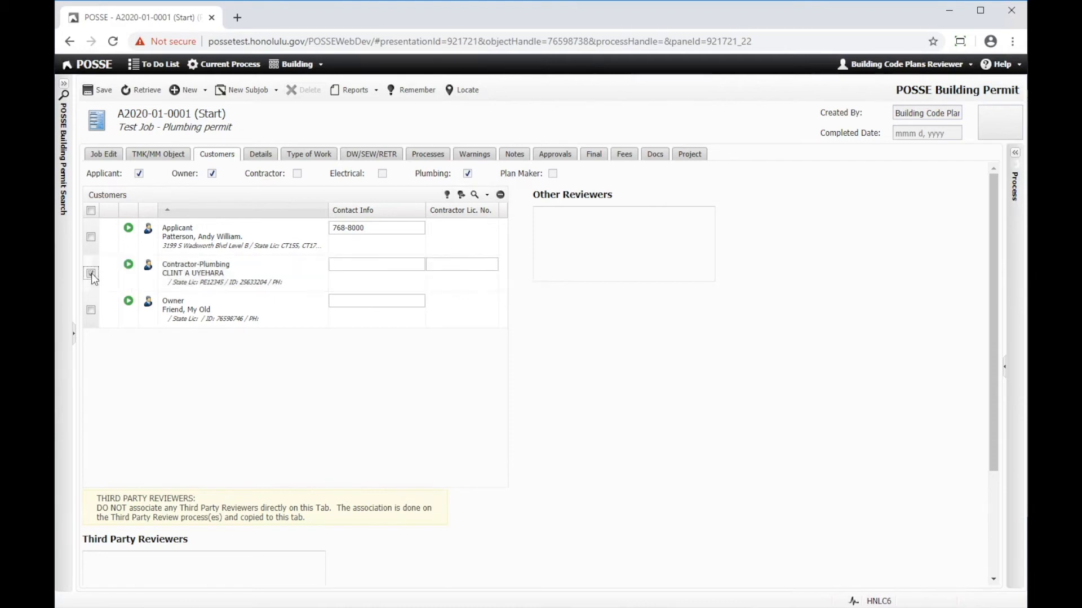
{"action": "left_click", "coordinate": [501, 195]}
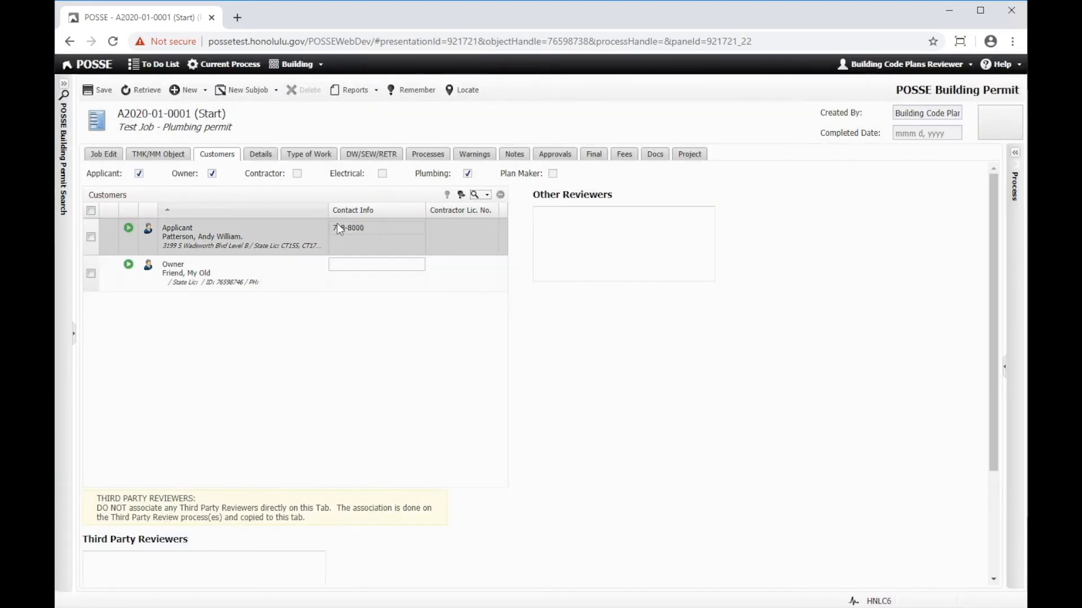
{"action": "left_click", "coordinate": [94, 92]}
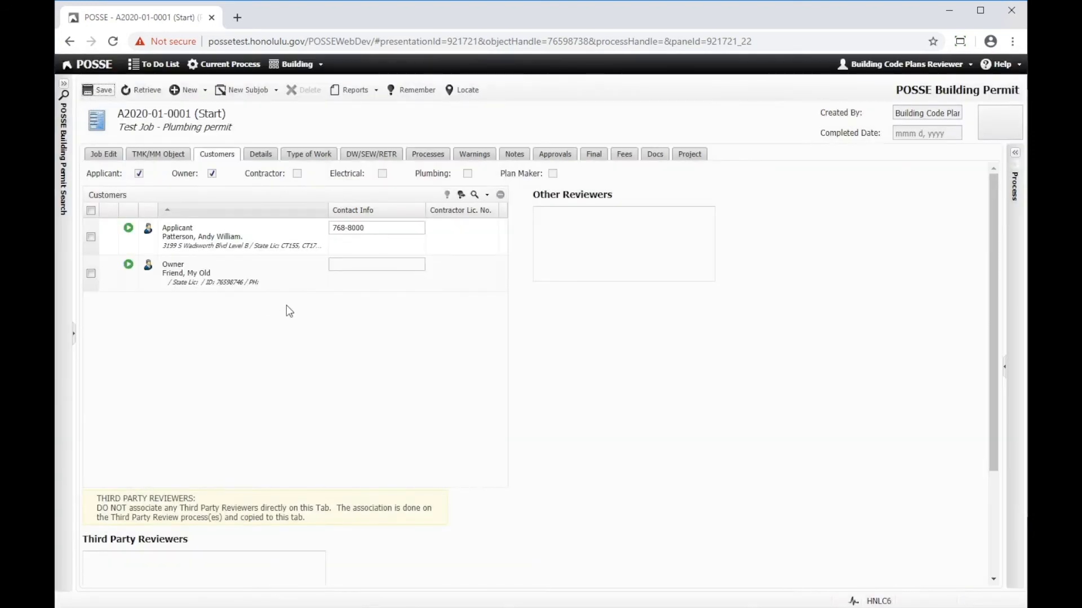
- Assign the staff member to the permit in its mandatory details
{"action": "left_click", "coordinate": [260, 155]}
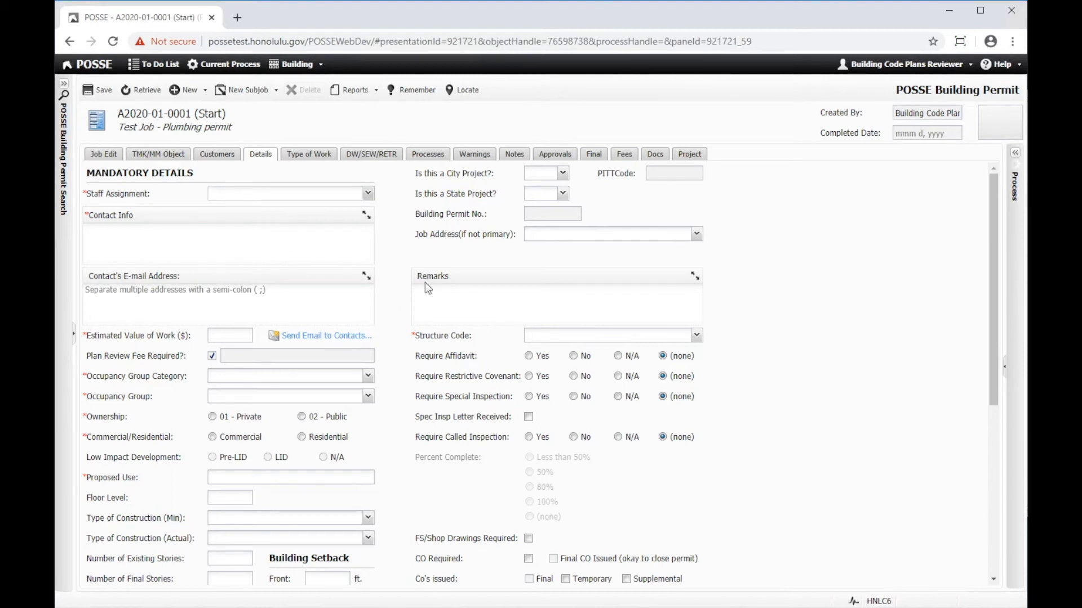
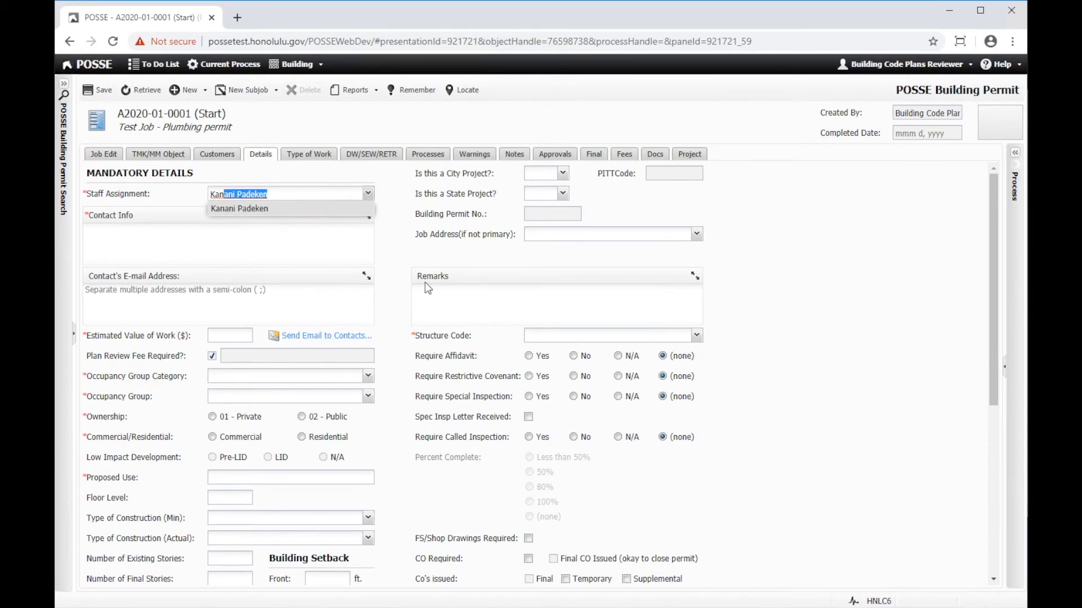
{"action": "key", "text": "Return"}
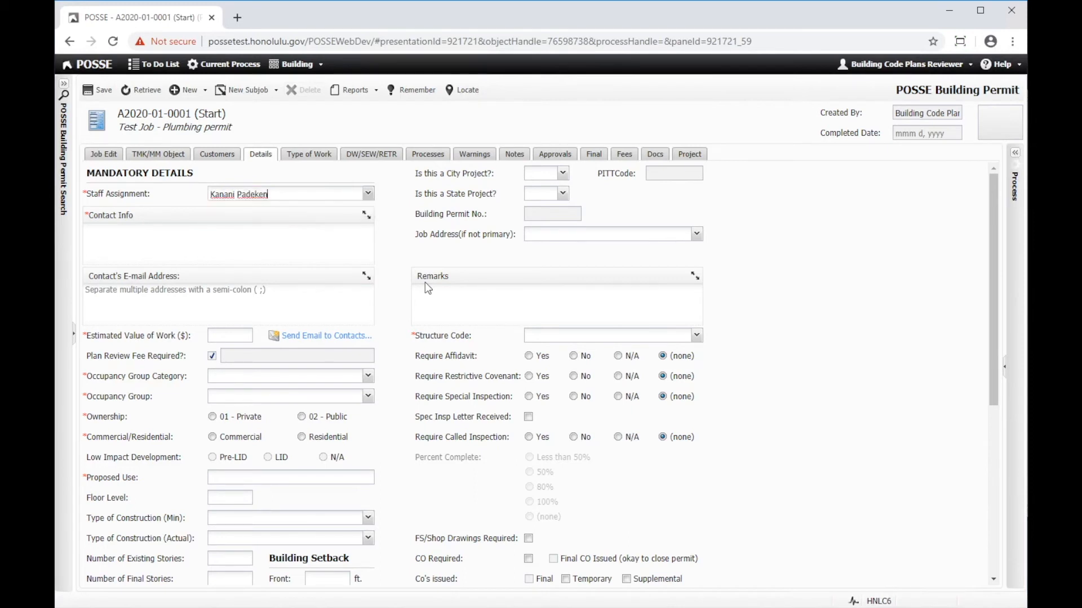
{"action": "key", "text": "Tab"}
{"action": "key", "text": "Tab"}
- Enter the contact's phone number as the contact info and fill in the contact's e-mail address
{"action": "type", "text": "768-"}
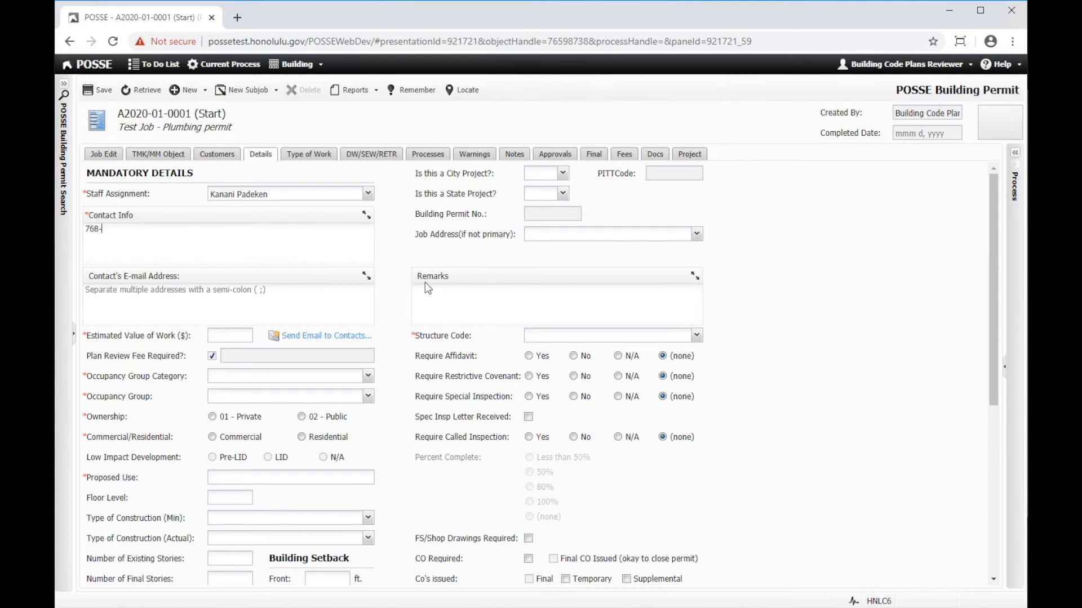
{"action": "type", "text": "8000"}
{"action": "key", "text": "Tab"}
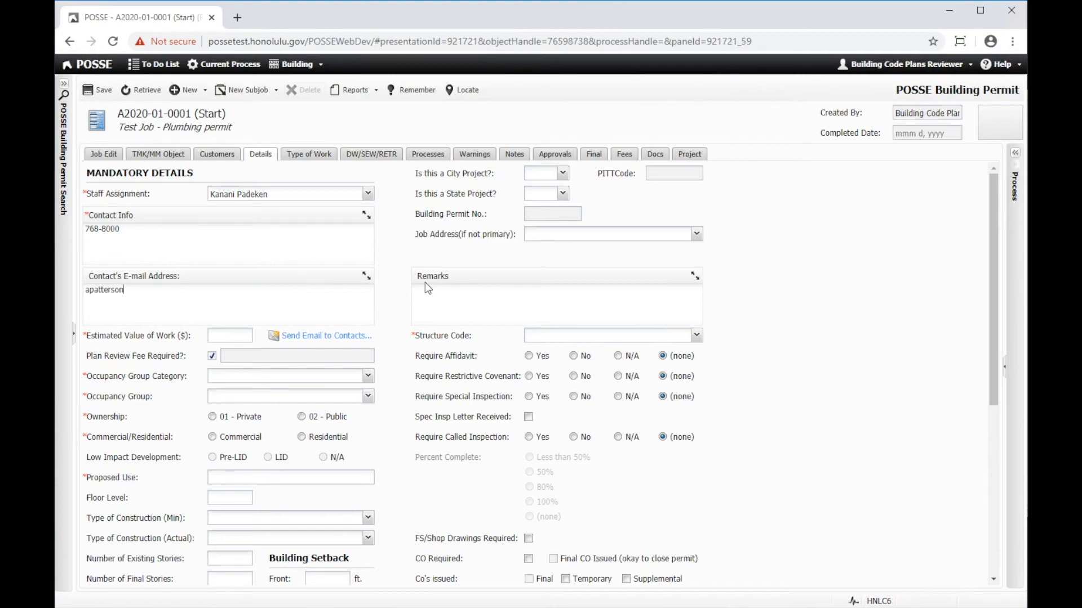
- Set the estimated value of work to 75,000 dollars
{"action": "key", "text": "Tab"}
{"action": "key", "text": "Tab"}
{"action": "type", "text": "75"}
{"action": "type", "text": "000.00"}
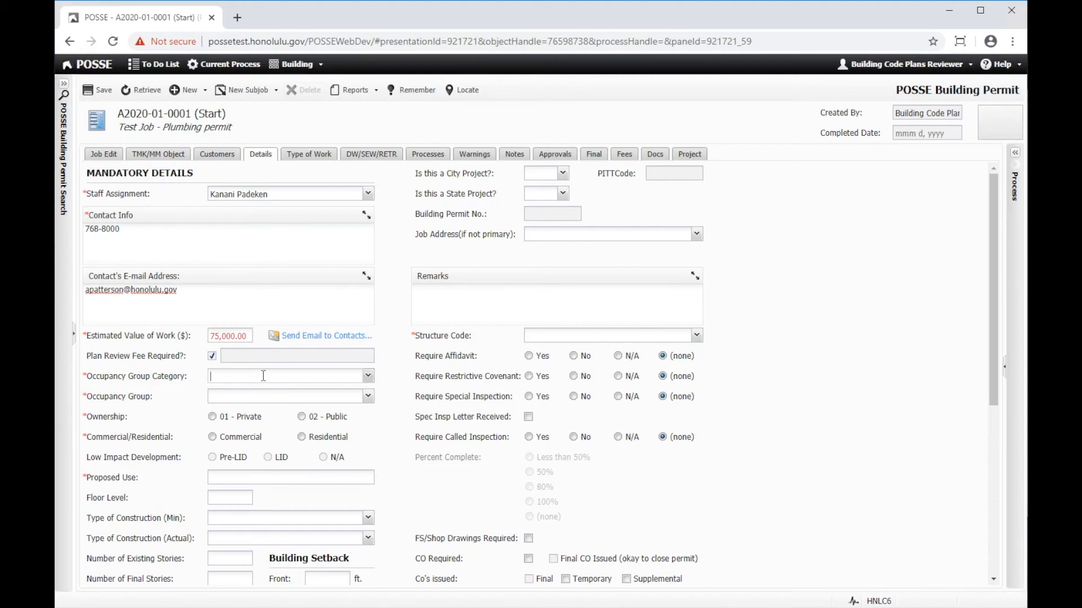
- Set the occupancy group category to R-3 Dwelling and the occupancy group to 01 - Single Family
{"action": "left_click", "coordinate": [264, 376]}
{"action": "type", "text": "R-3"}
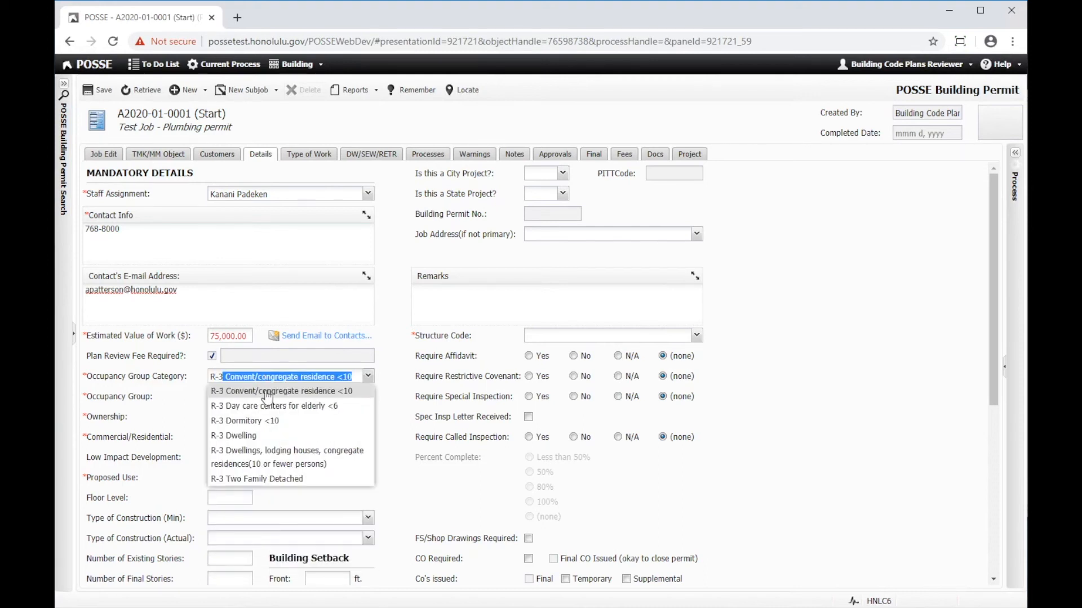
{"action": "left_click", "coordinate": [250, 437]}
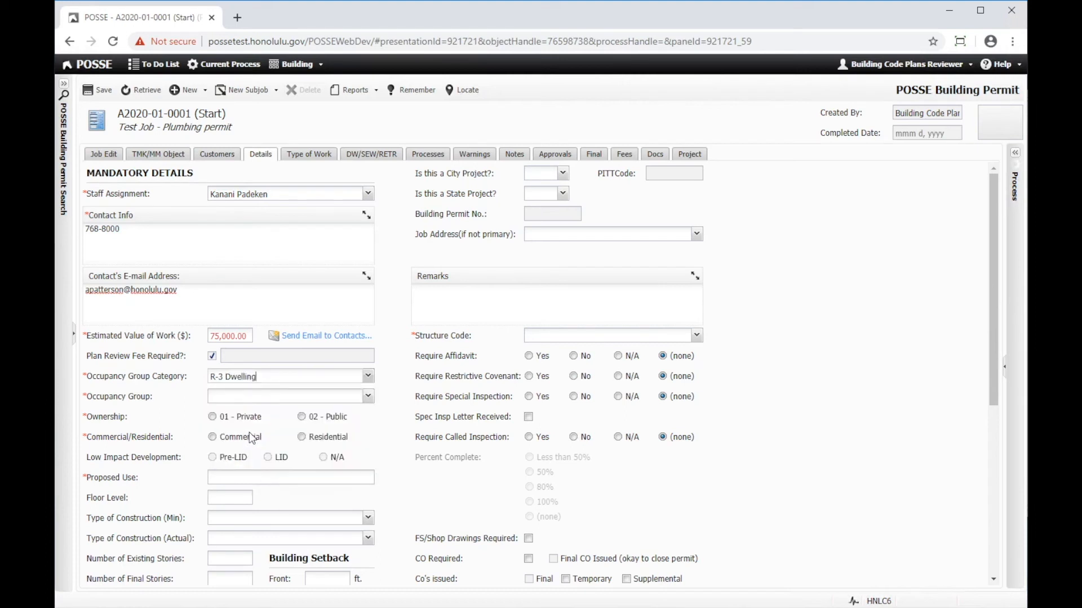
{"action": "left_click", "coordinate": [262, 396]}
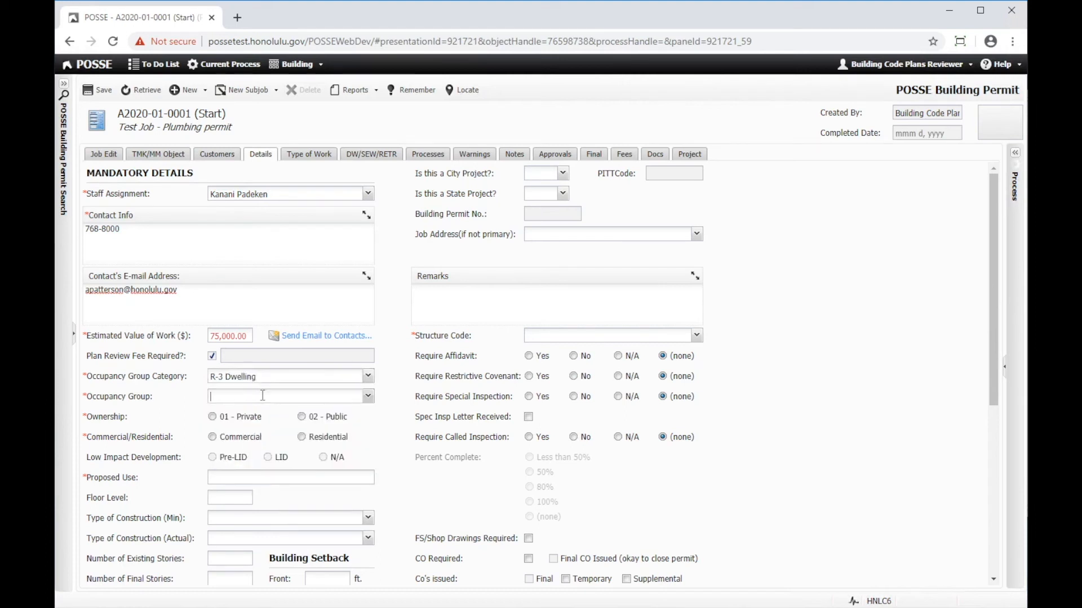
{"action": "left_click", "coordinate": [367, 397]}
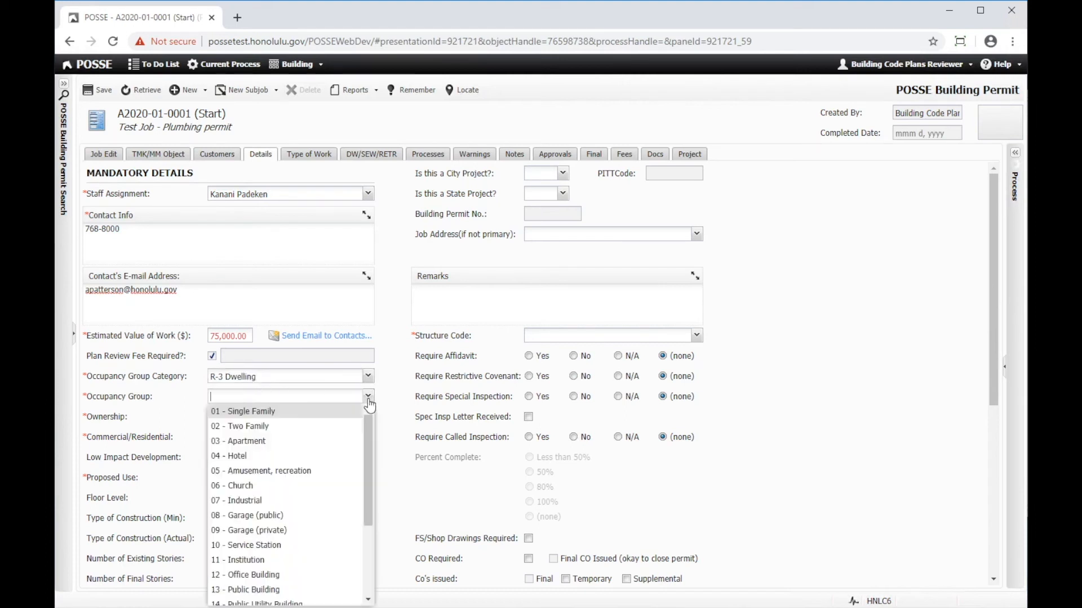
{"action": "left_click", "coordinate": [264, 412]}
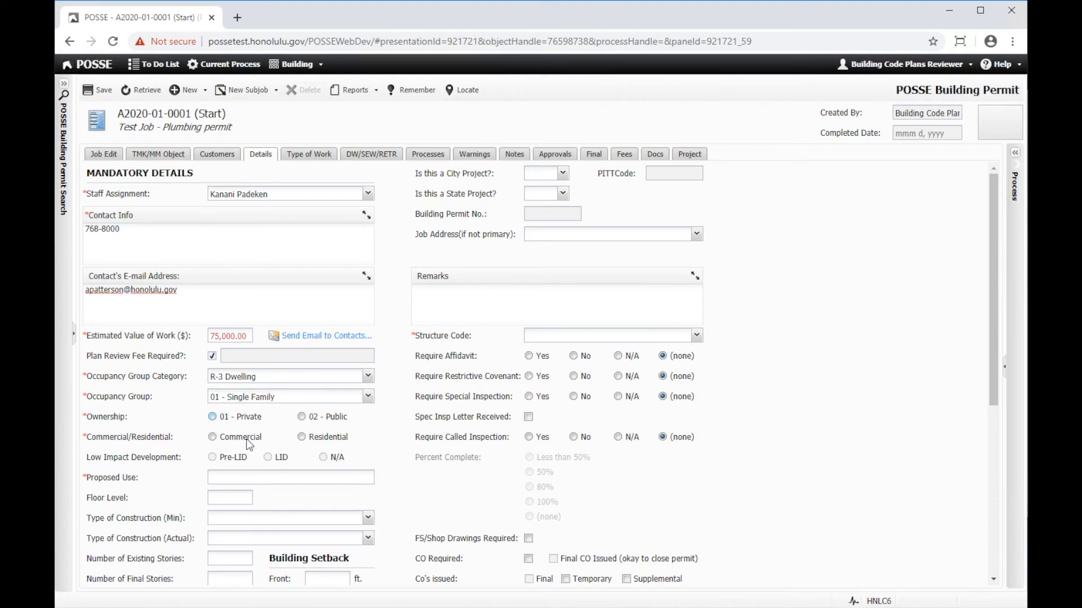
- Set the ownership to 01 - Private, classify the permit as Residential, and save the details
{"action": "key", "text": "Right"}
{"action": "key", "text": "Left"}
{"action": "key", "text": "Right"}
{"action": "left_click", "coordinate": [103, 91]}
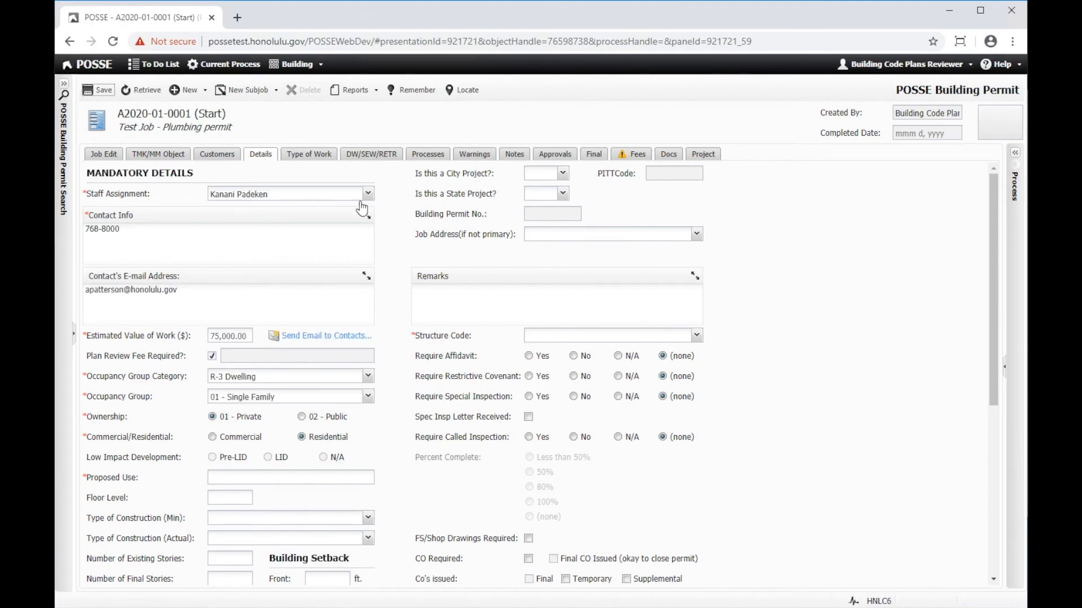
- Mark Repair, Demolition and Fence as the permit's types of work and save
{"action": "left_click", "coordinate": [319, 159]}
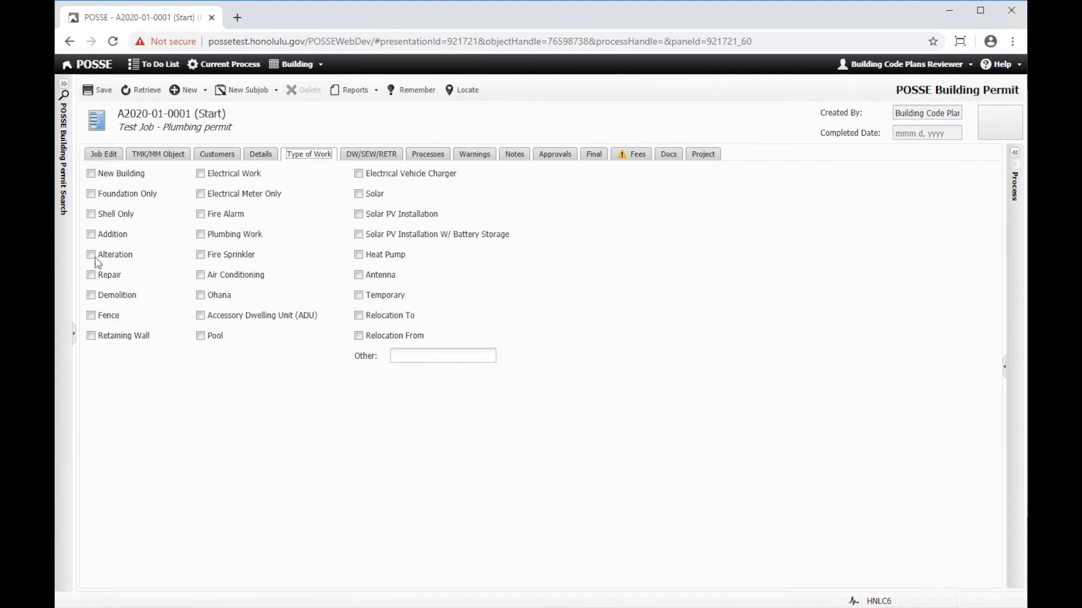
{"action": "key", "text": "Tab"}
{"action": "left_click", "coordinate": [102, 91]}
{"action": "left_click", "coordinate": [205, 90]}
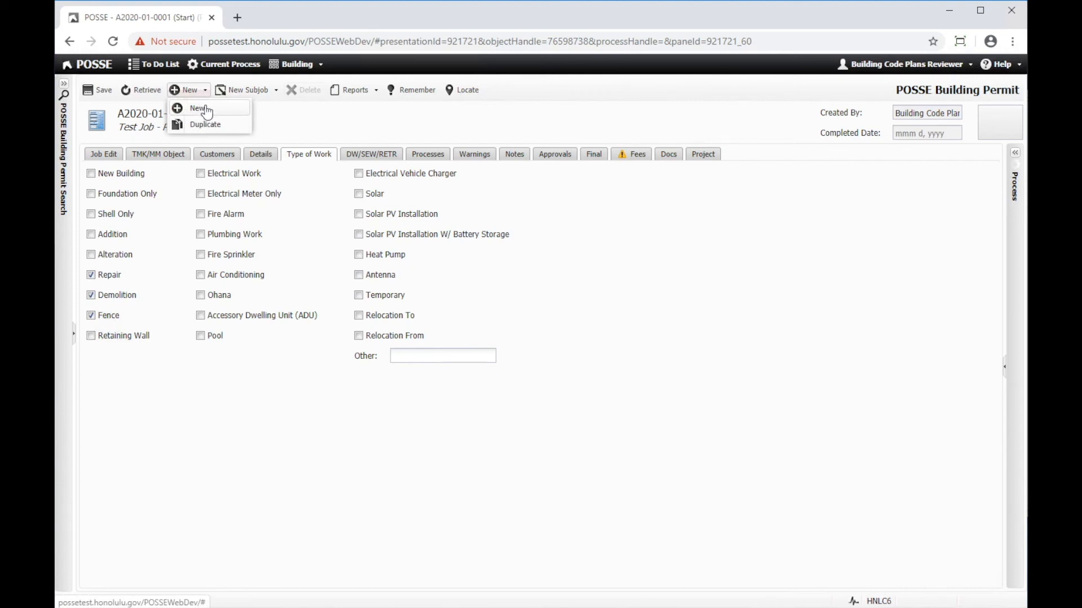
{"action": "left_click", "coordinate": [207, 111]}
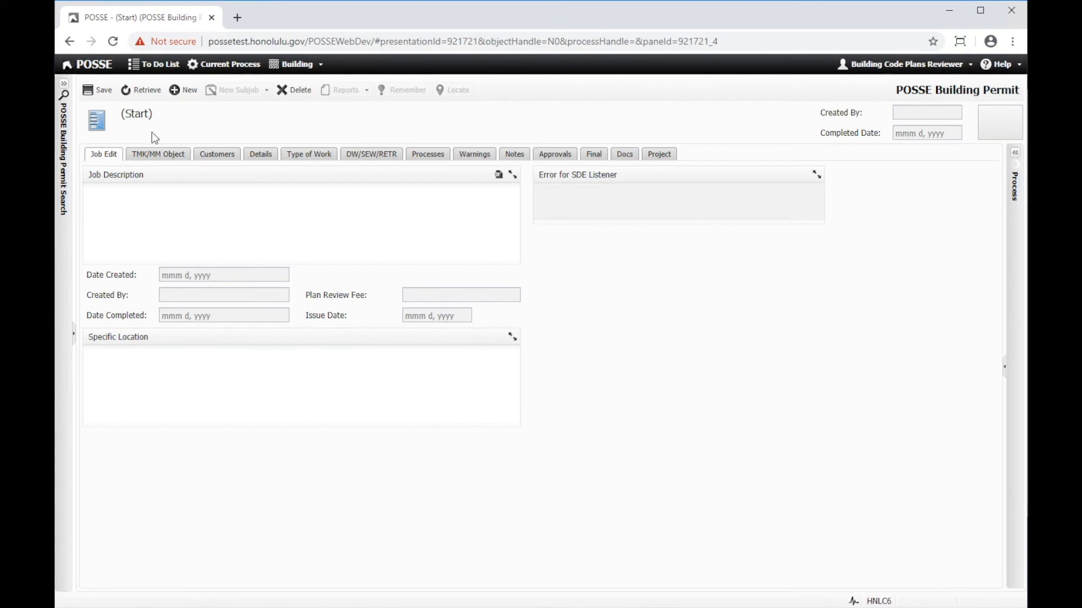
{"action": "left_click", "coordinate": [70, 42]}
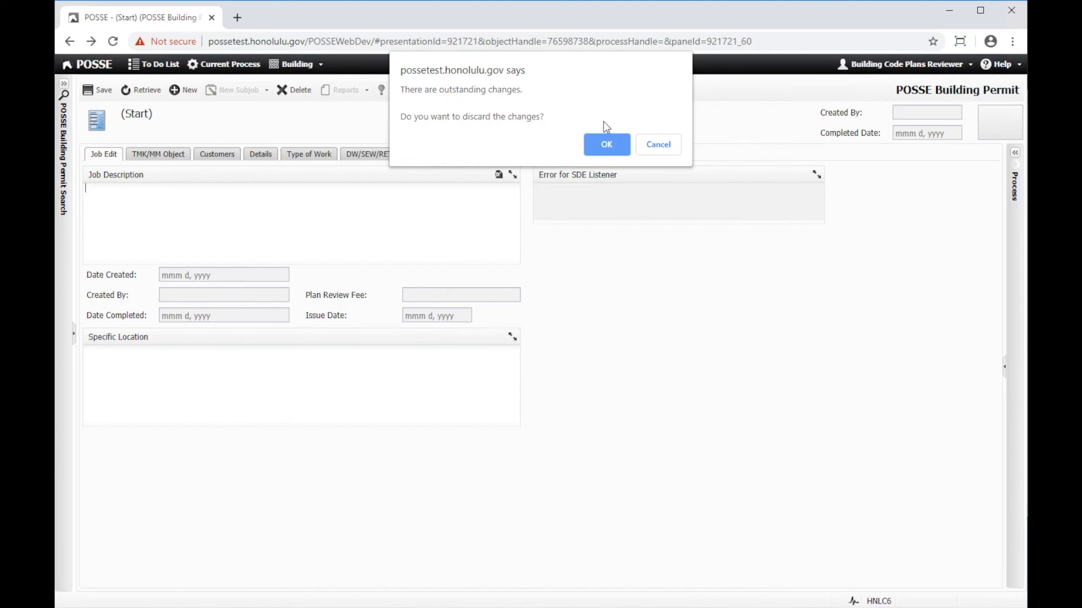
{"action": "left_click", "coordinate": [612, 145]}
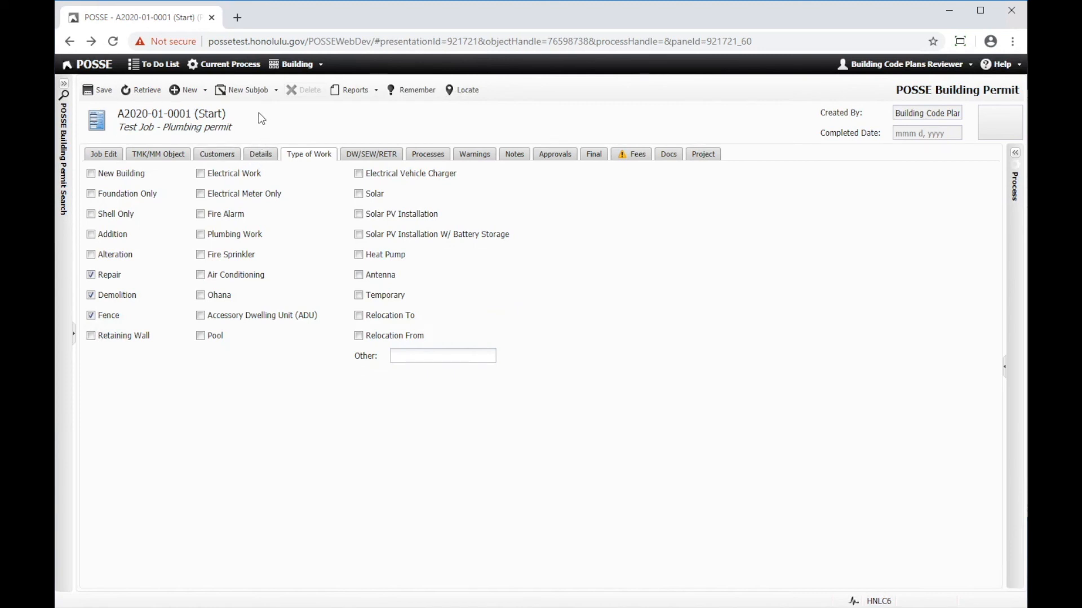
- Duplicate the current plumbing permit job and save the copy
{"action": "left_click", "coordinate": [206, 90]}
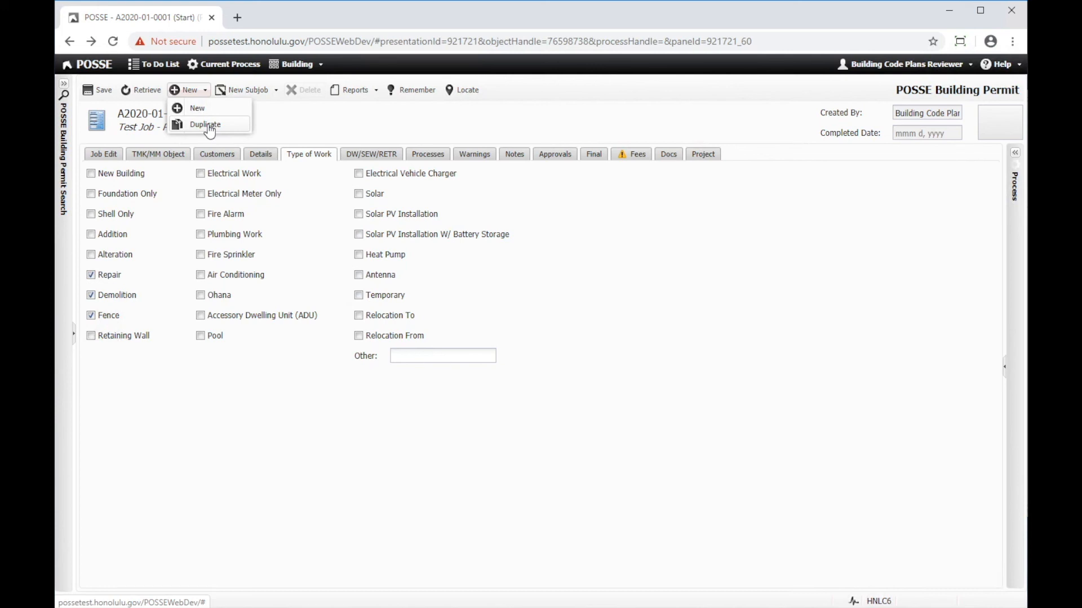
{"action": "left_click", "coordinate": [208, 124]}
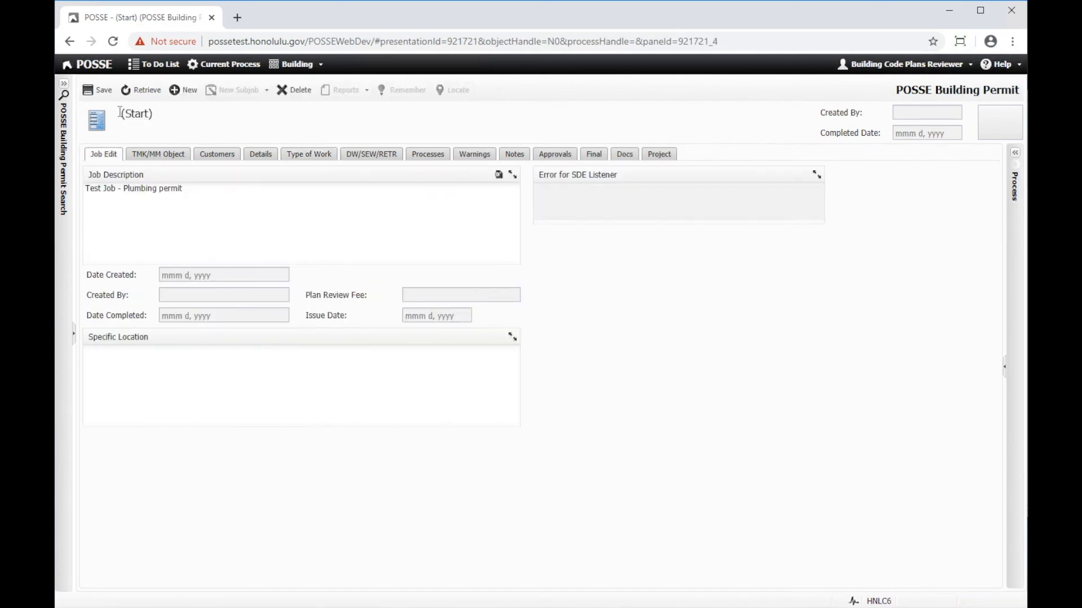
{"action": "left_click", "coordinate": [98, 90]}
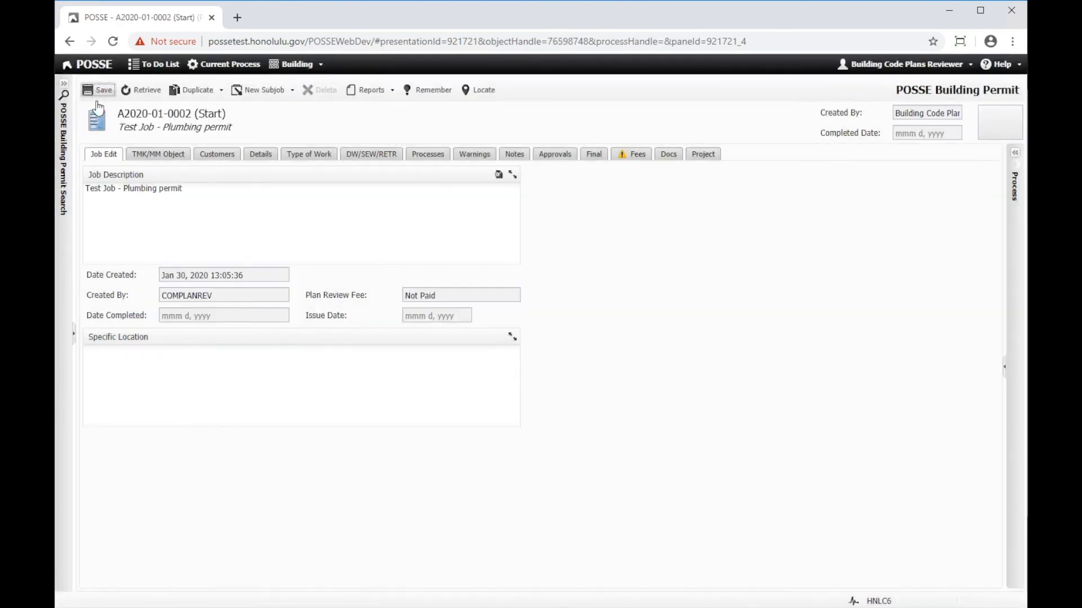
- Review the duplicated permit's job description, TMK parcel, customers and mandatory details
{"action": "left_click_drag", "start_coordinate": [180, 189], "coordinate": [81, 175]}
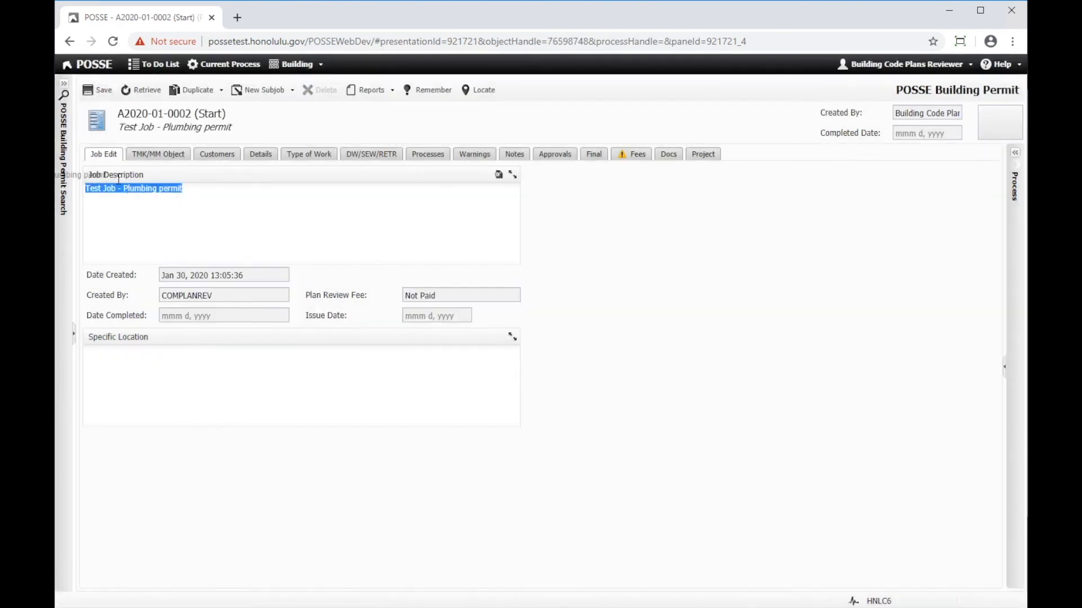
{"action": "left_click", "coordinate": [172, 160]}
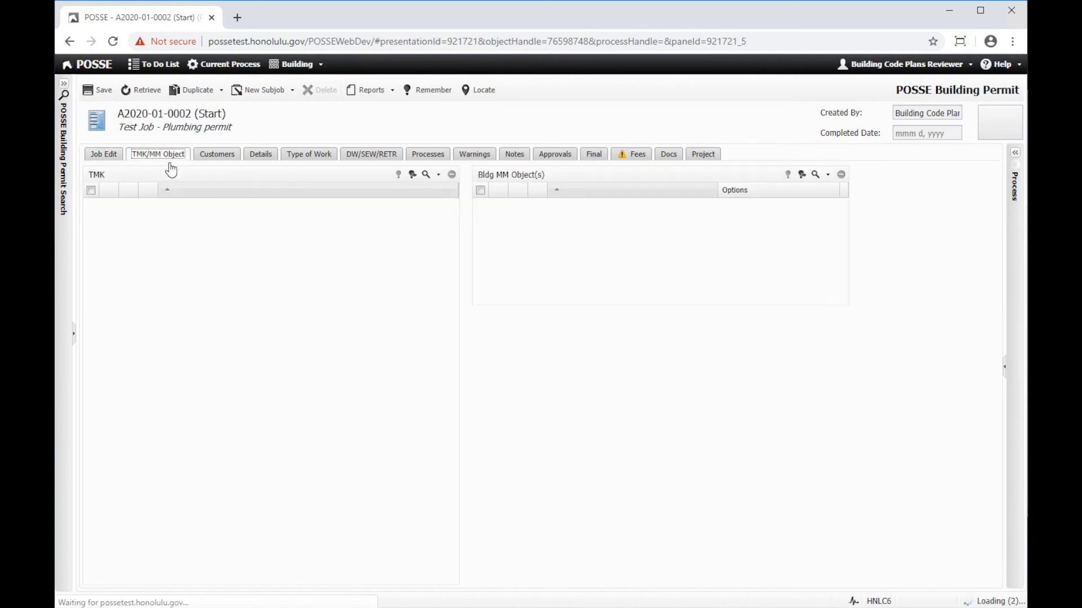
{"action": "mouse_move", "coordinate": [231, 216]}
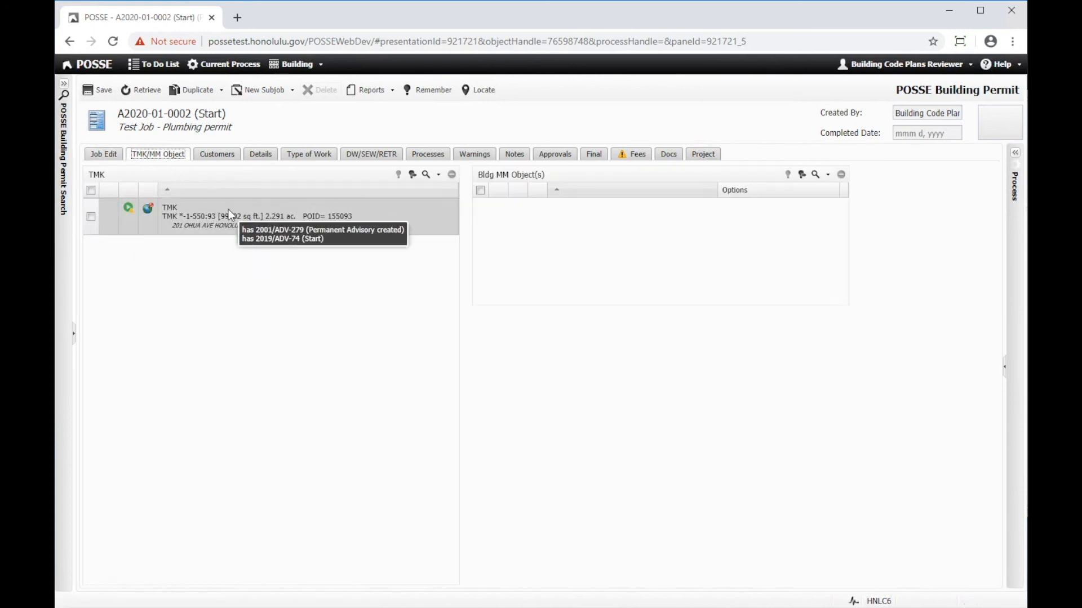
{"action": "left_click", "coordinate": [217, 154]}
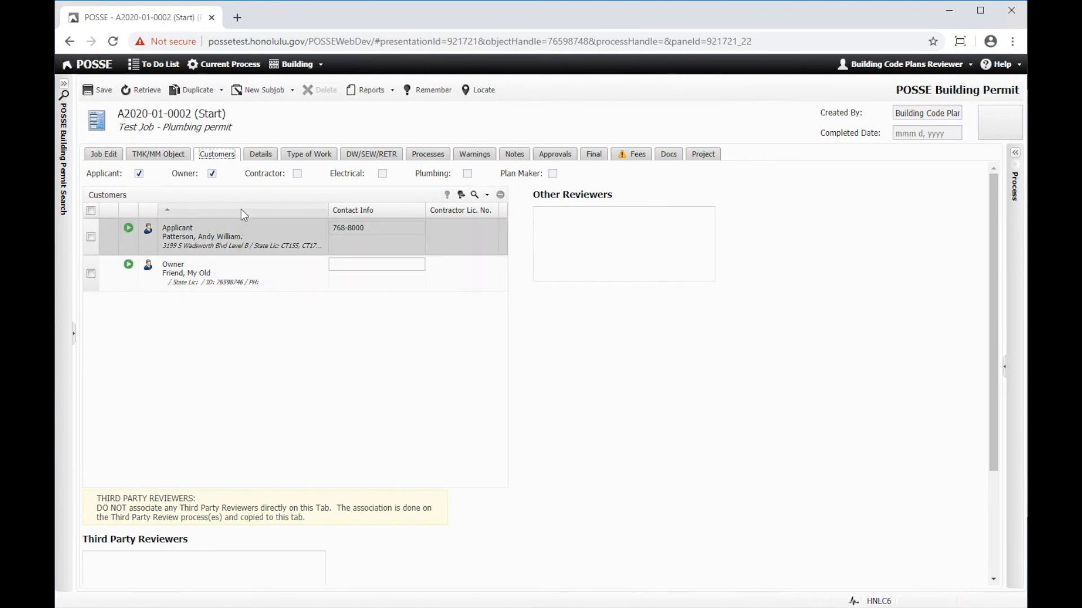
{"action": "left_click", "coordinate": [260, 154]}
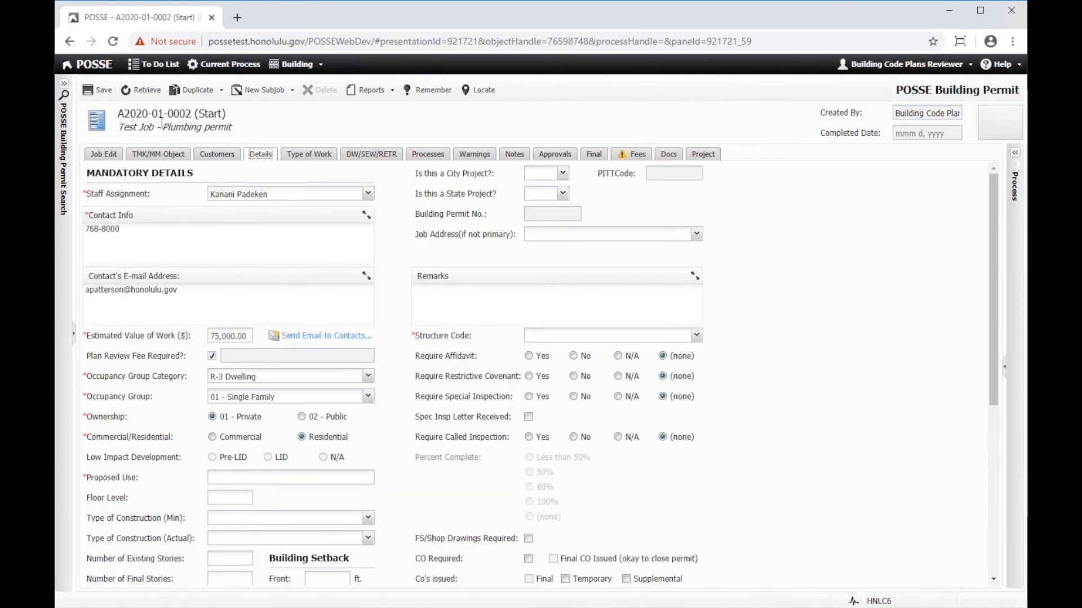
{"action": "left_click_drag", "start_coordinate": [192, 115], "coordinate": [118, 113]}
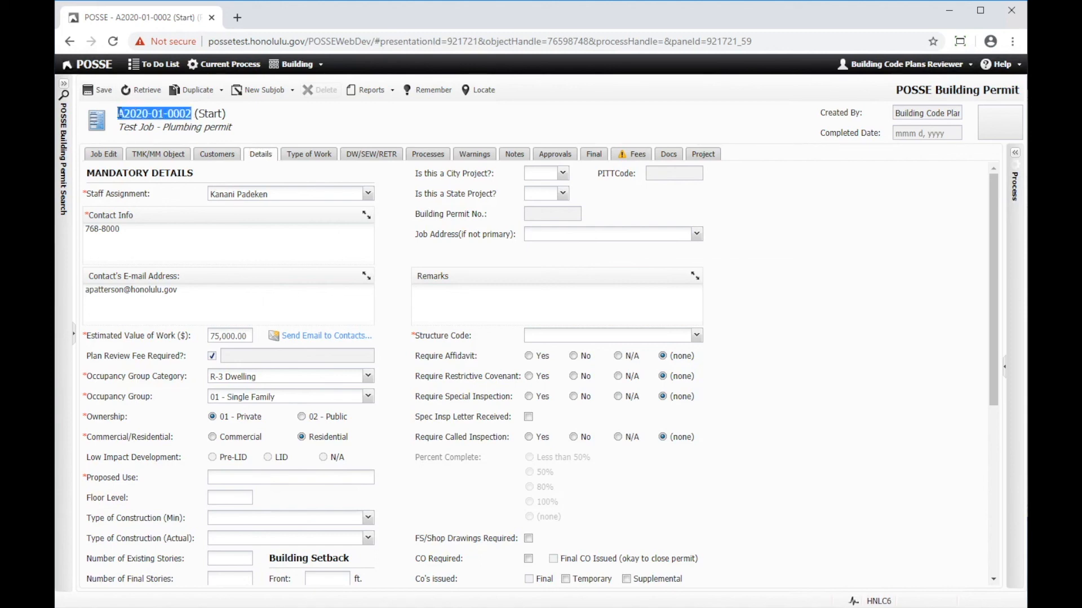
{"action": "left_click", "coordinate": [262, 117]}
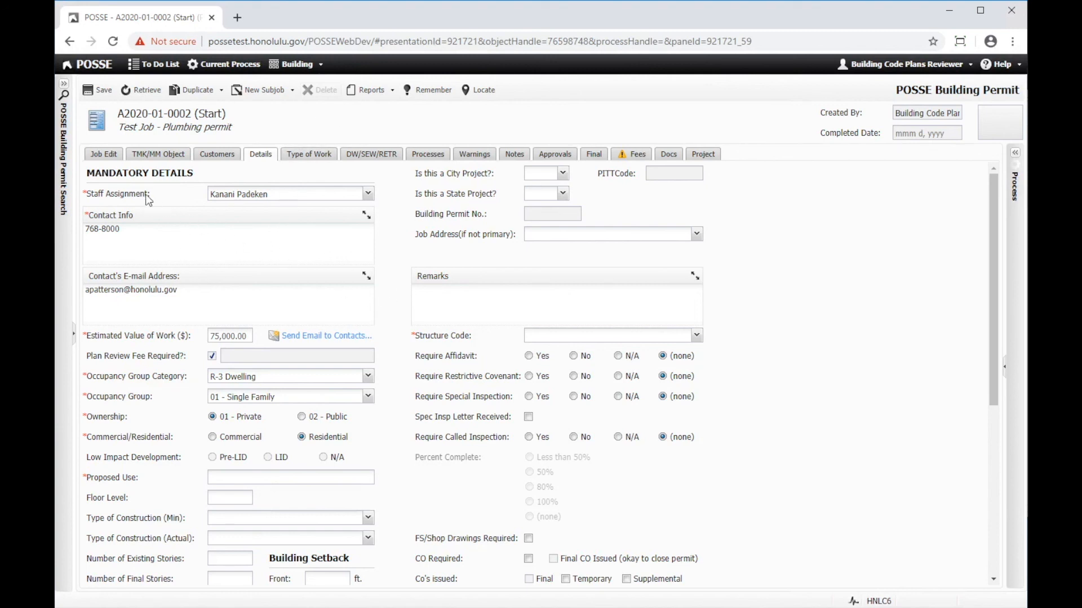
{"action": "left_click", "coordinate": [105, 154]}
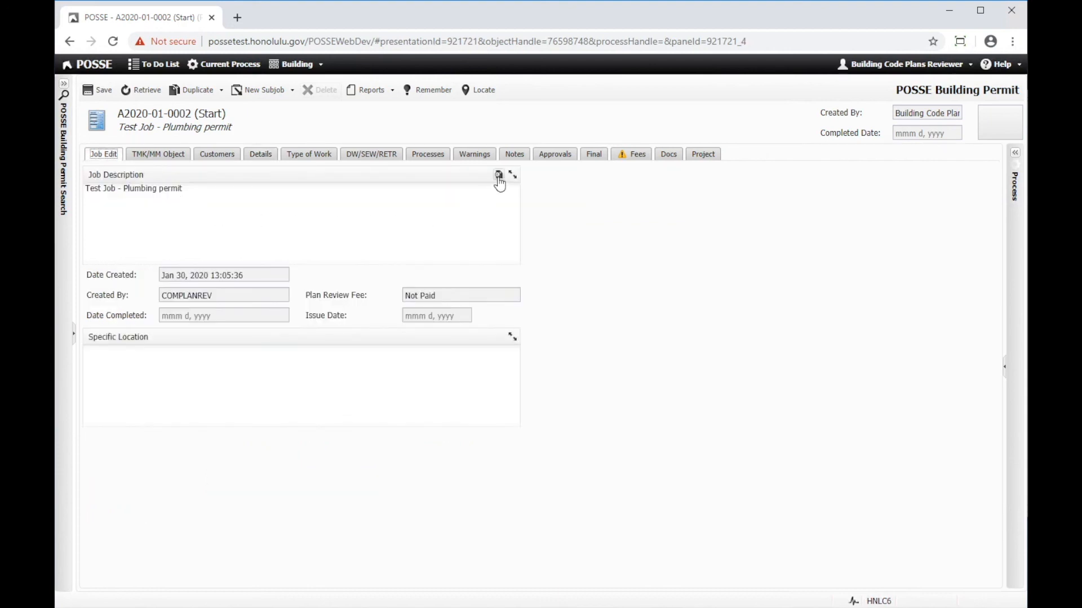
{"action": "left_click", "coordinate": [174, 160]}
{"action": "left_click", "coordinate": [217, 158]}
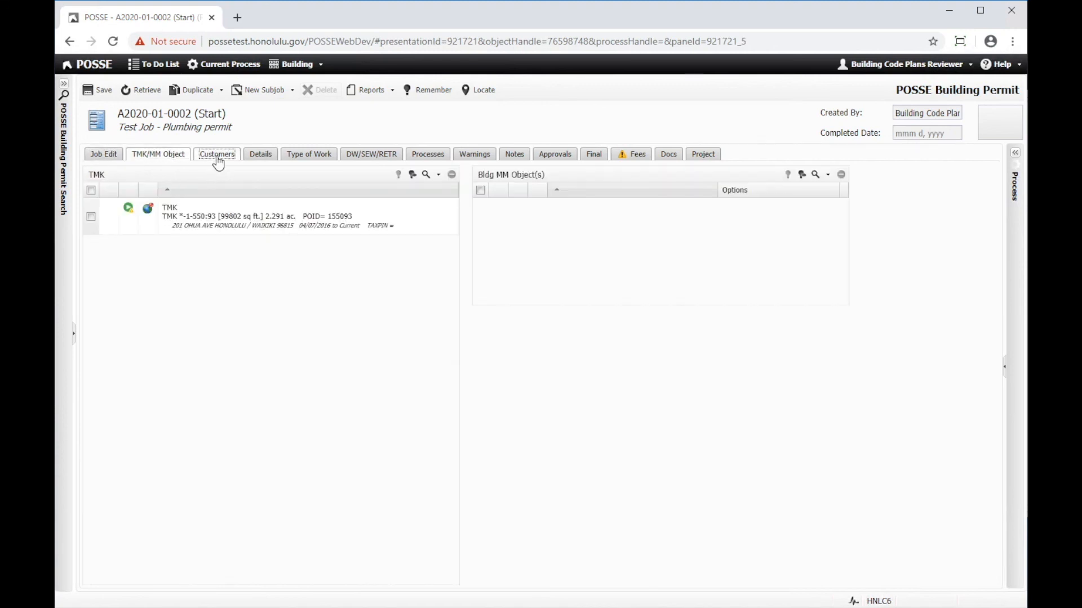
{"action": "left_click", "coordinate": [264, 158]}
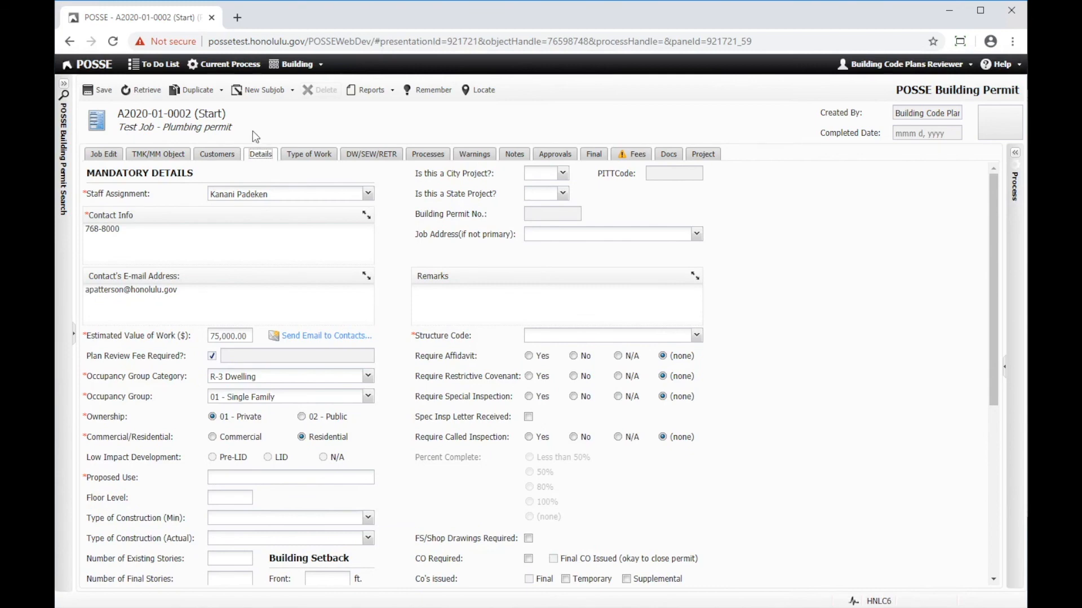